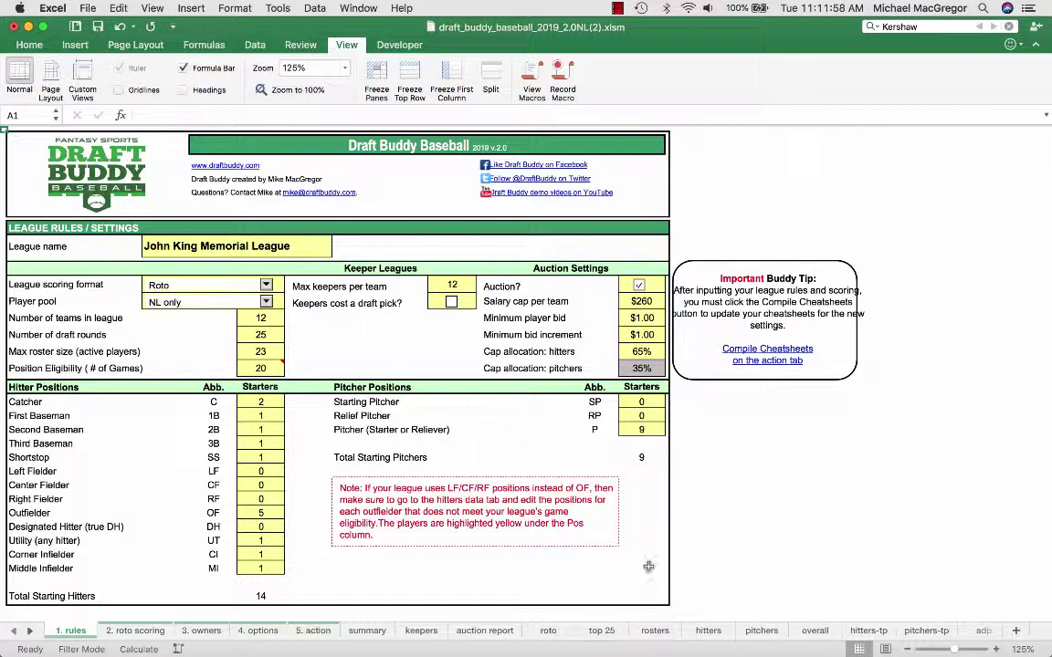
Step: Review the hitters cheatsheet's values, then switch to the pitchers cheatsheet
{"action": "left_click", "coordinate": [708, 631]}
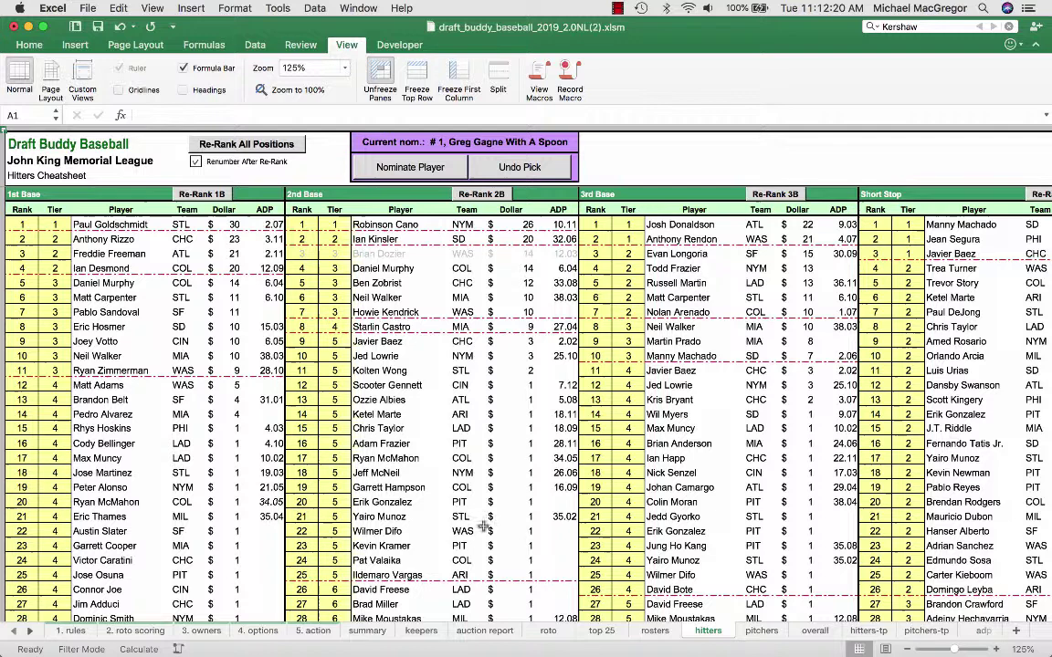
{"action": "left_click", "coordinate": [760, 630]}
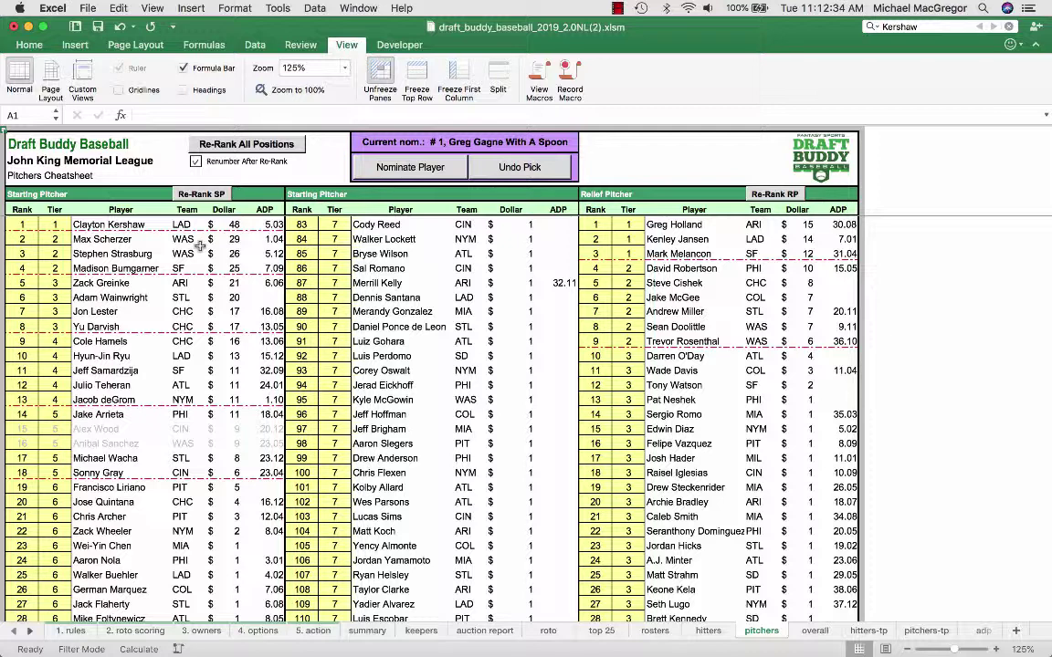
Step: Go from the 1. rules sheet to the 4. options sheet showing the Last Player Picked methodology
{"action": "left_click", "coordinate": [73, 631]}
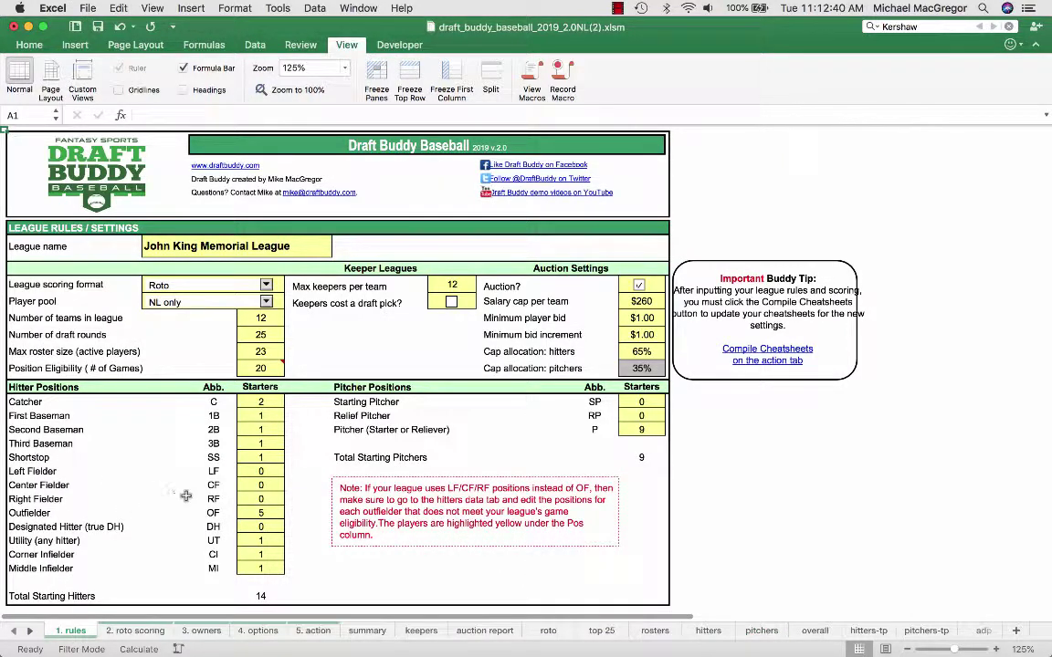
{"action": "left_click", "coordinate": [258, 630]}
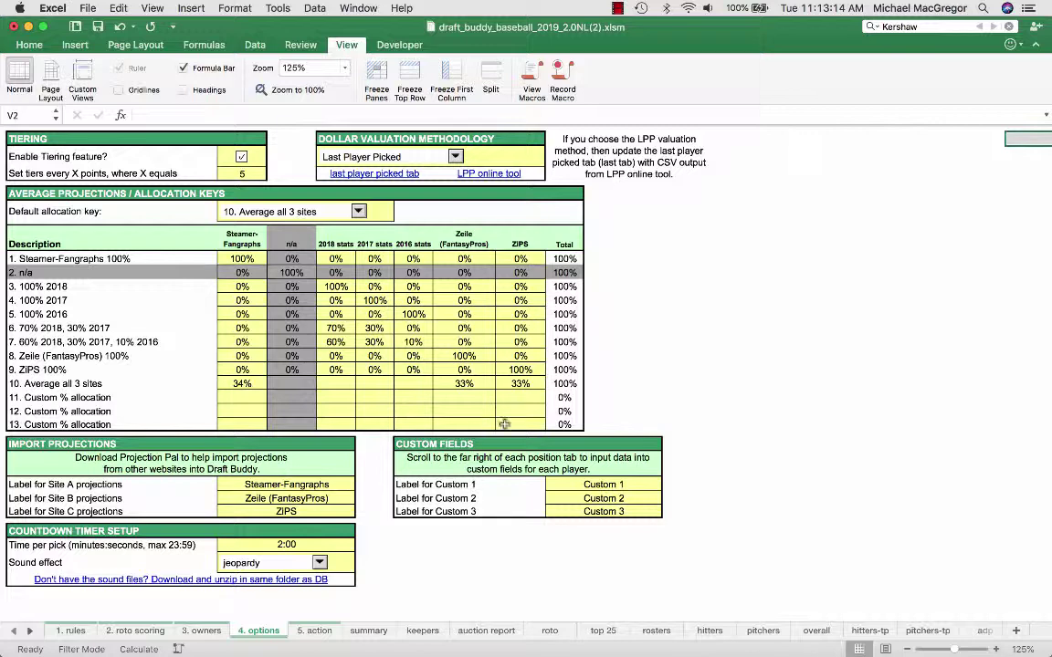
Step: Open the LPP online tool's Last Player Picked page and review its settings
{"action": "left_click", "coordinate": [484, 174]}
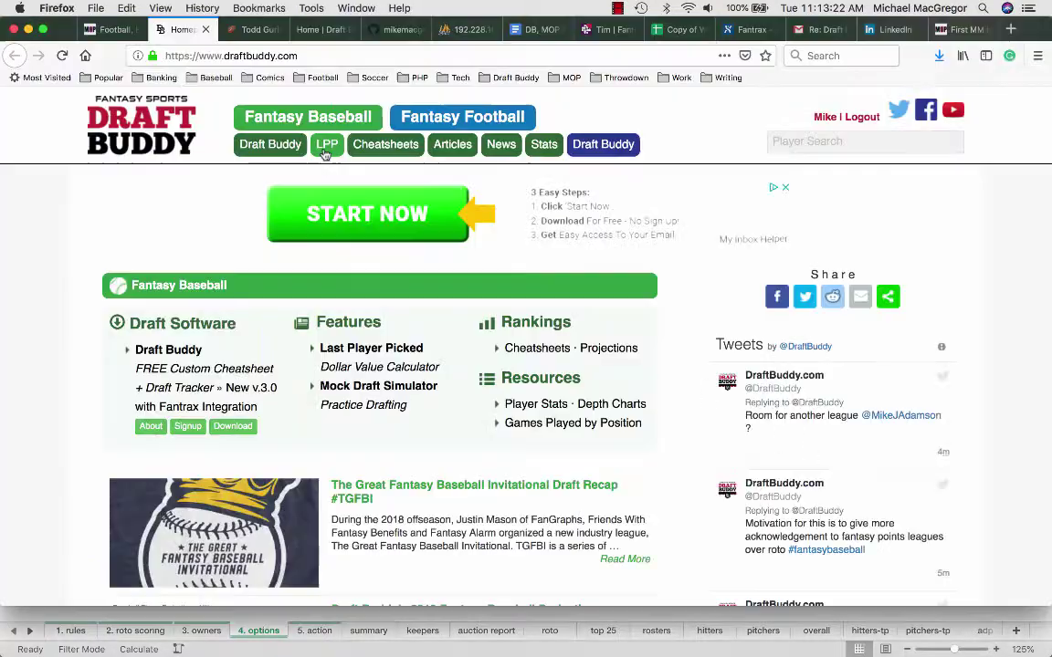
{"action": "left_click", "coordinate": [327, 146]}
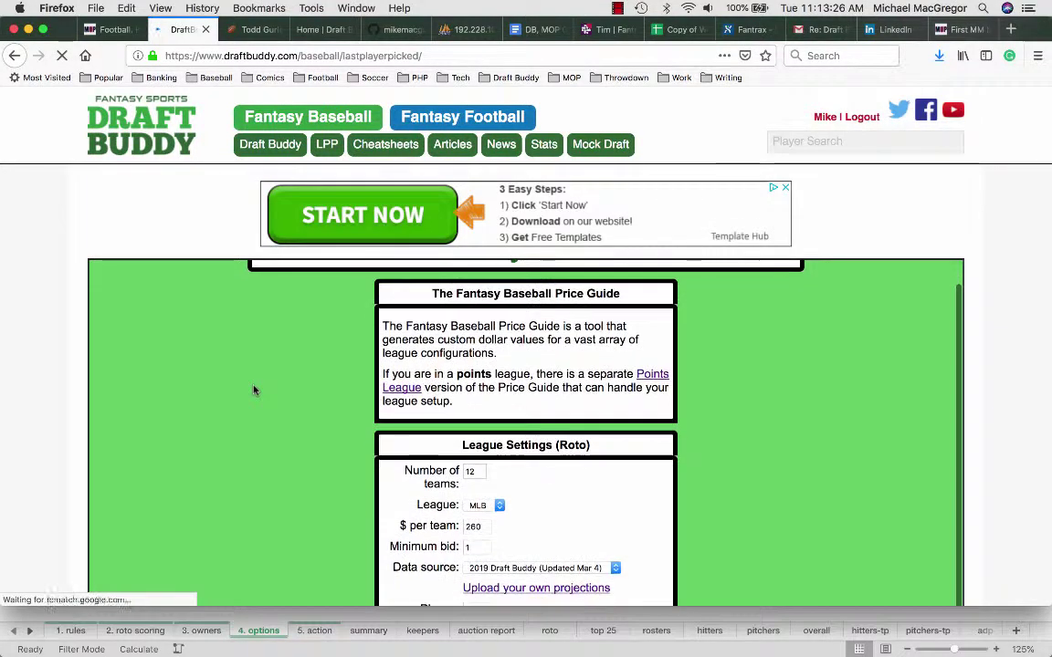
{"action": "scroll", "coordinate": [256, 396], "scroll_direction": "down", "scroll_amount": 5}
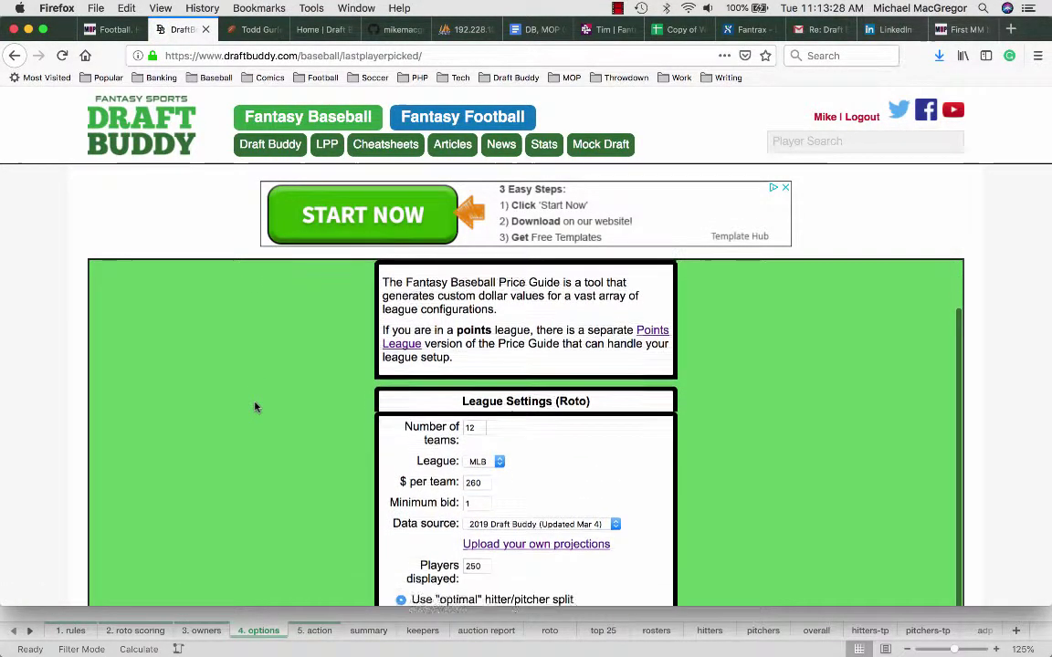
{"action": "scroll", "coordinate": [255, 407], "scroll_direction": "down", "scroll_amount": 4}
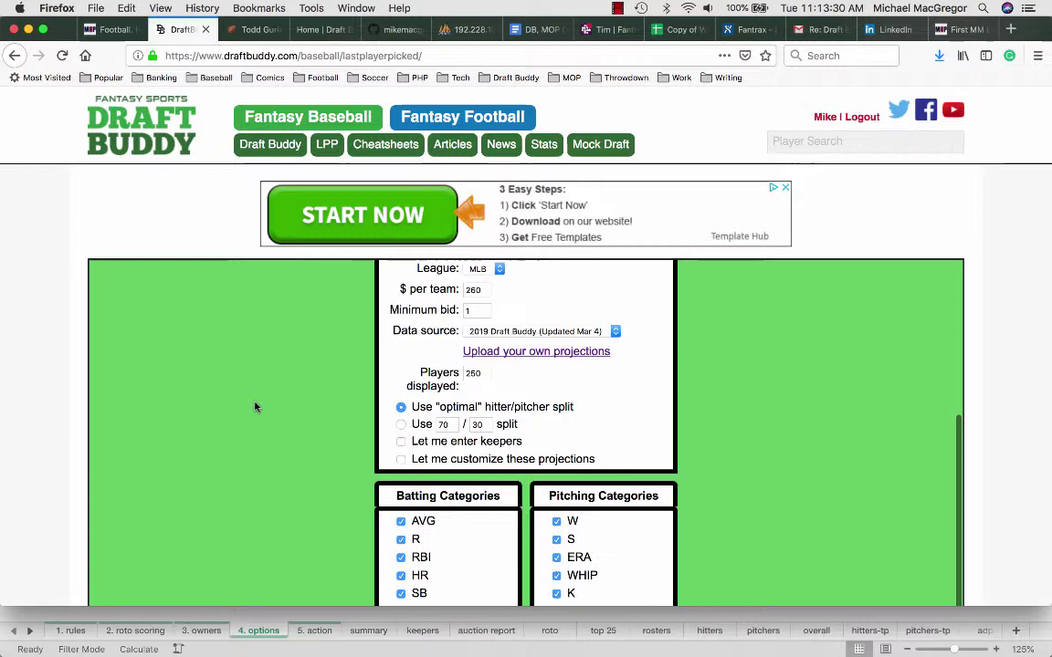
{"action": "scroll", "coordinate": [255, 407], "scroll_direction": "up", "scroll_amount": 8}
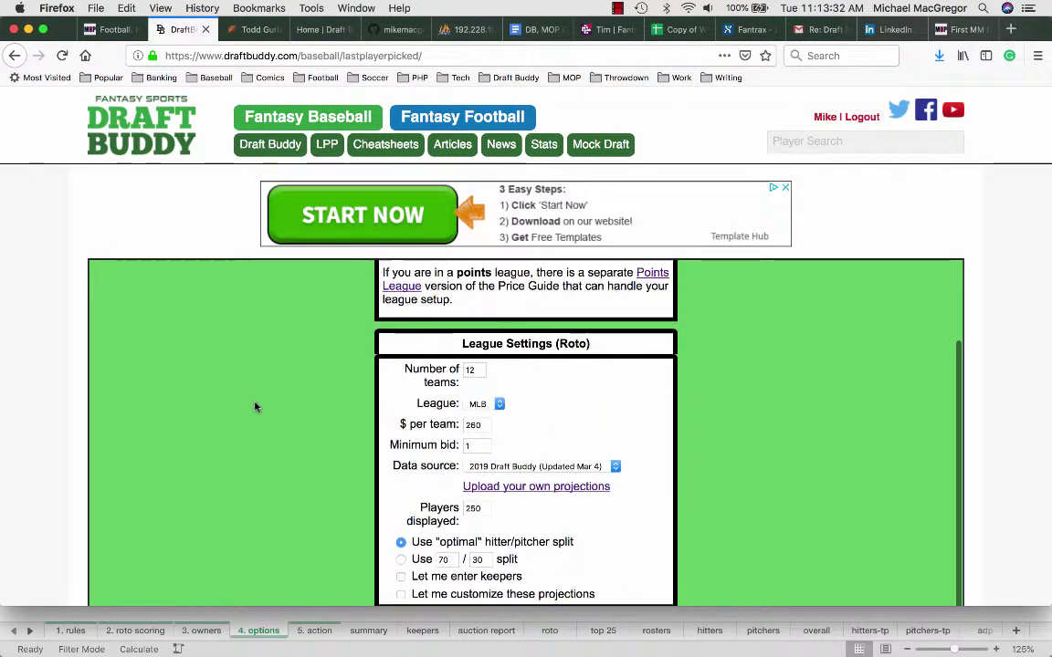
{"action": "scroll", "coordinate": [255, 407], "scroll_direction": "down", "scroll_amount": 8}
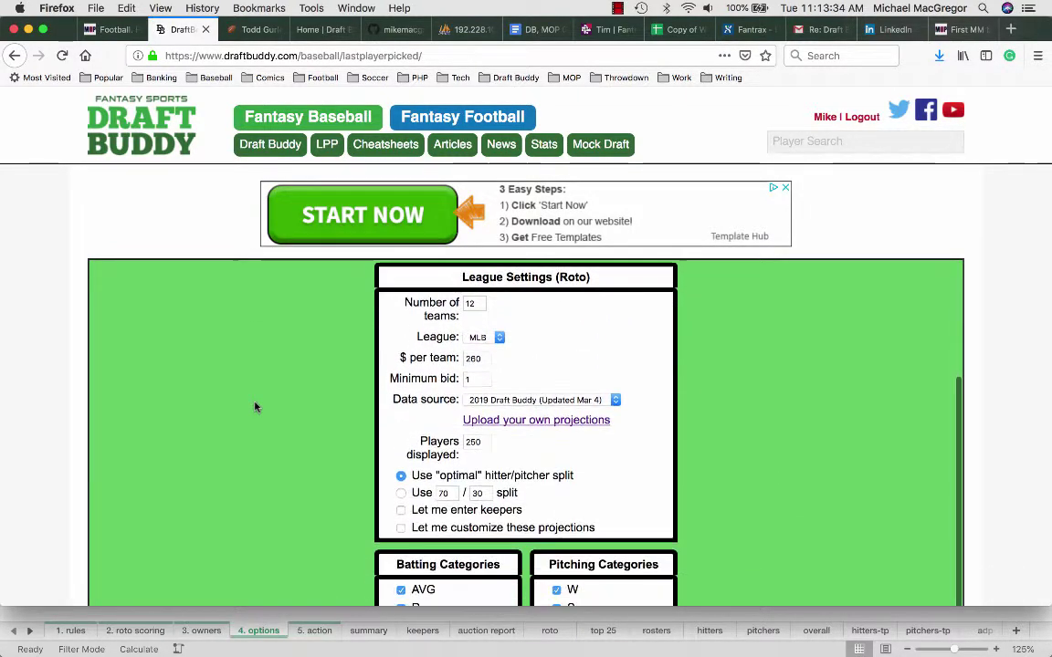
{"action": "scroll", "coordinate": [256, 407], "scroll_direction": "down", "scroll_amount": 4}
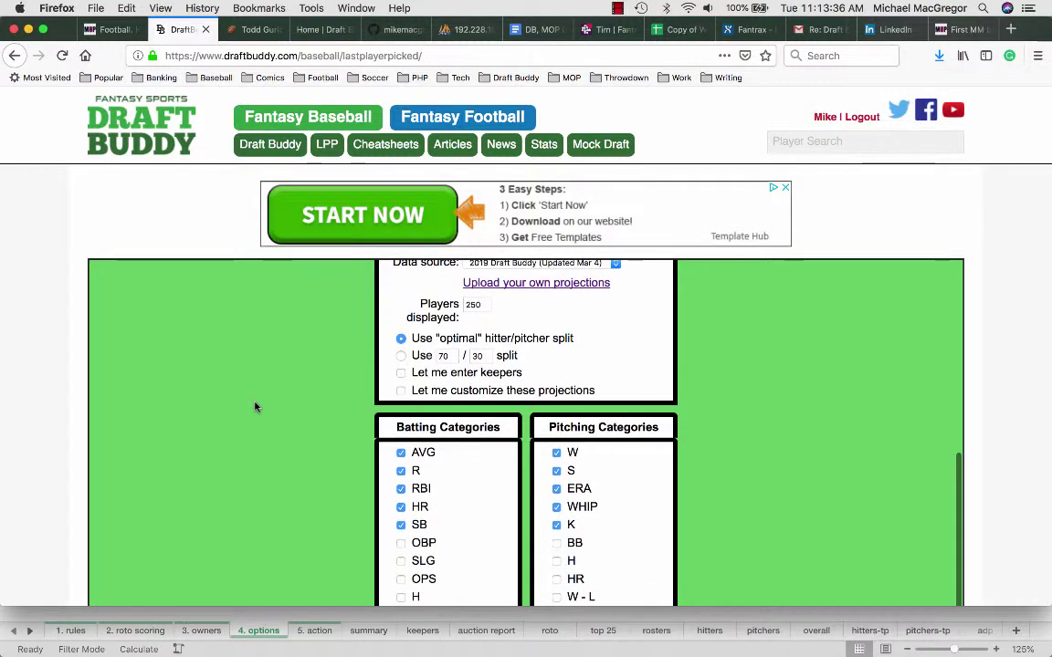
{"action": "scroll", "coordinate": [256, 407], "scroll_direction": "up", "scroll_amount": 6}
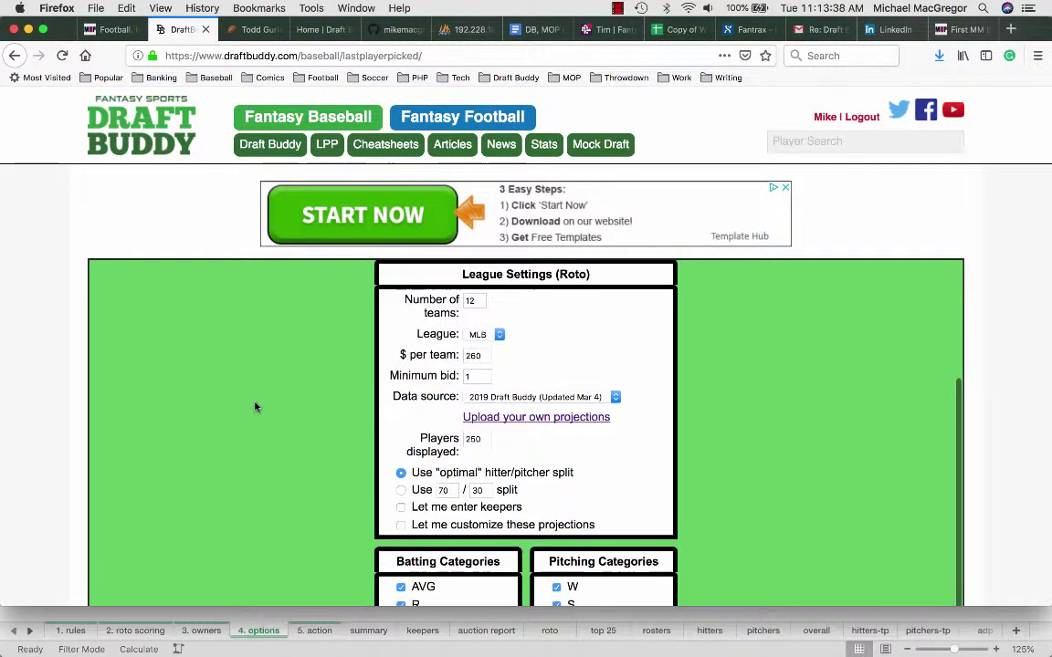
{"action": "scroll", "coordinate": [255, 407], "scroll_direction": "down", "scroll_amount": 2}
Step: Keep 2019 Draft Buddy as the data source, generate values, and check the pitchers' dollar values
{"action": "left_click", "coordinate": [522, 339]}
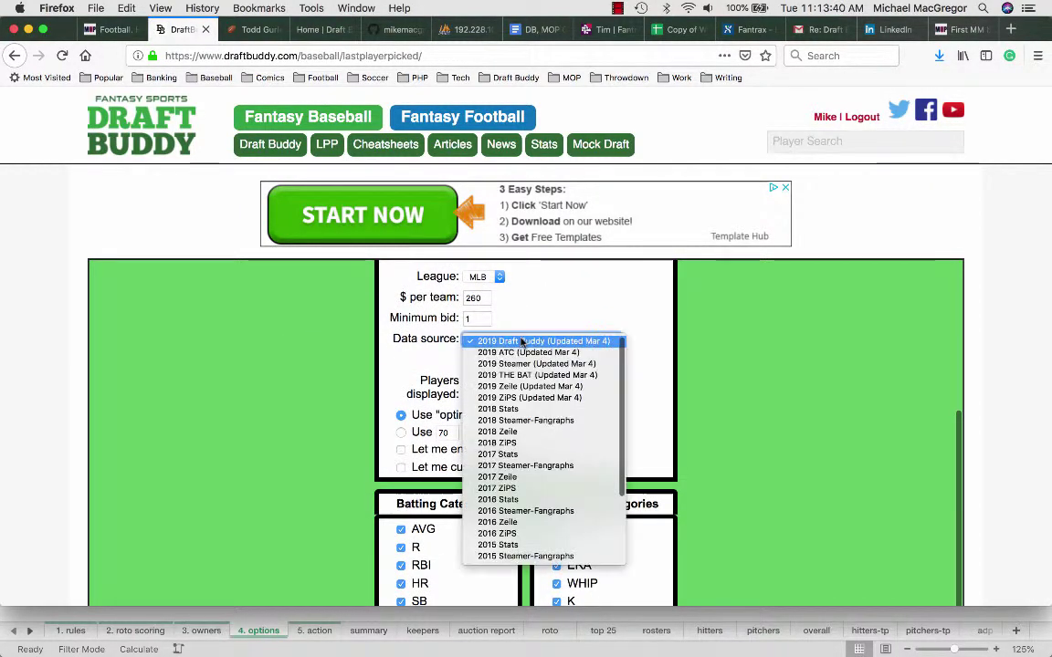
{"action": "left_click", "coordinate": [530, 342]}
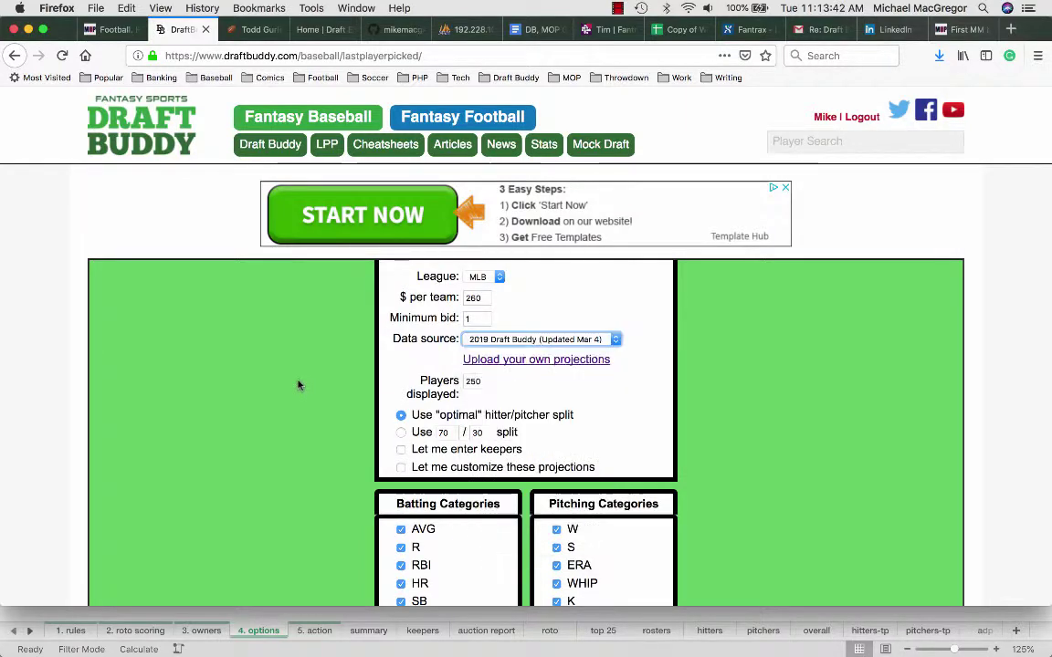
{"action": "scroll", "coordinate": [328, 383], "scroll_direction": "down", "scroll_amount": 15}
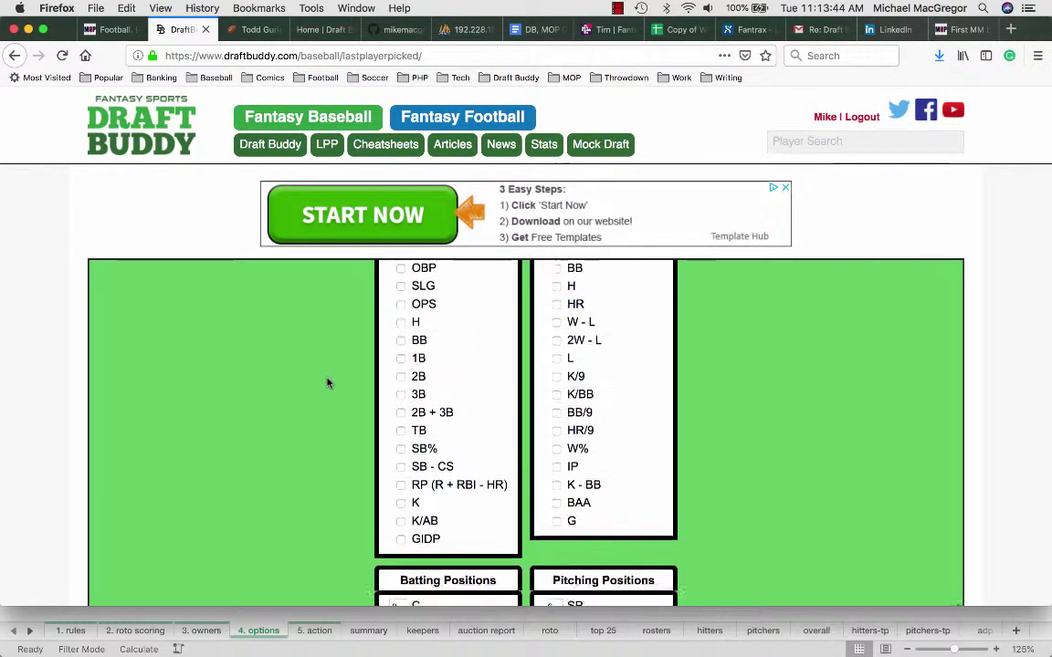
{"action": "scroll", "coordinate": [329, 384], "scroll_direction": "up", "scroll_amount": 5}
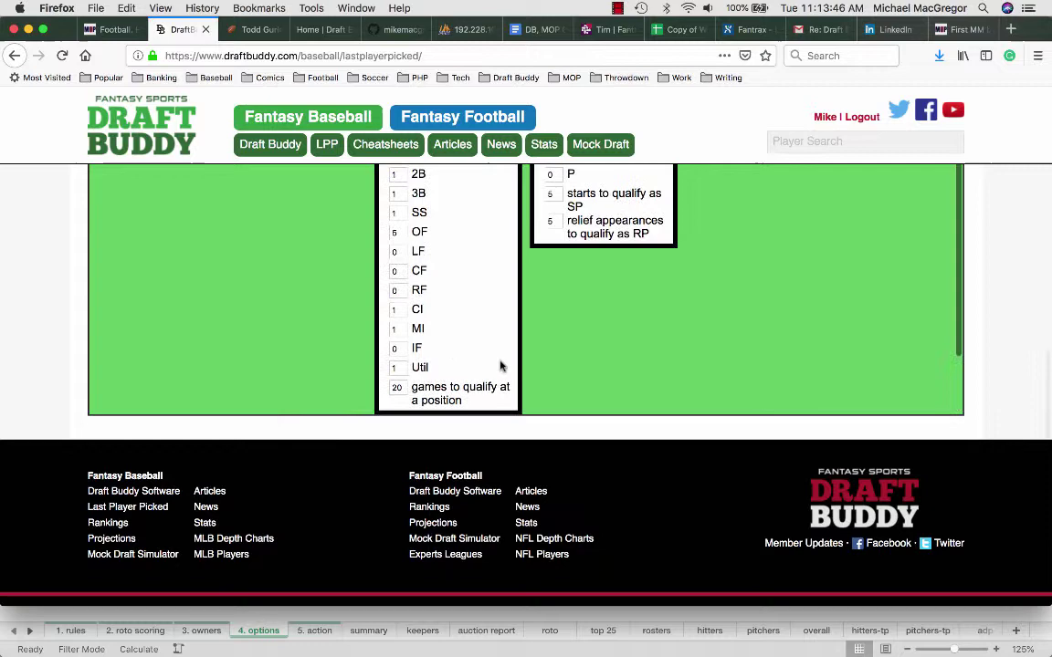
{"action": "scroll", "coordinate": [502, 361], "scroll_direction": "down", "scroll_amount": 3}
{"action": "left_click", "coordinate": [522, 338]}
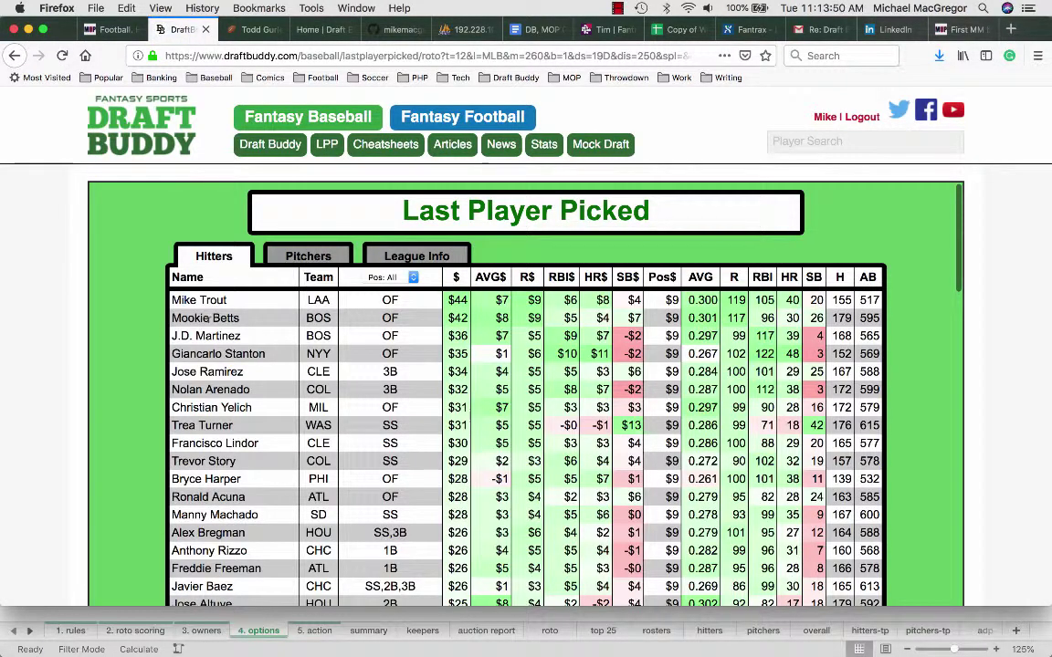
{"action": "left_click", "coordinate": [304, 257]}
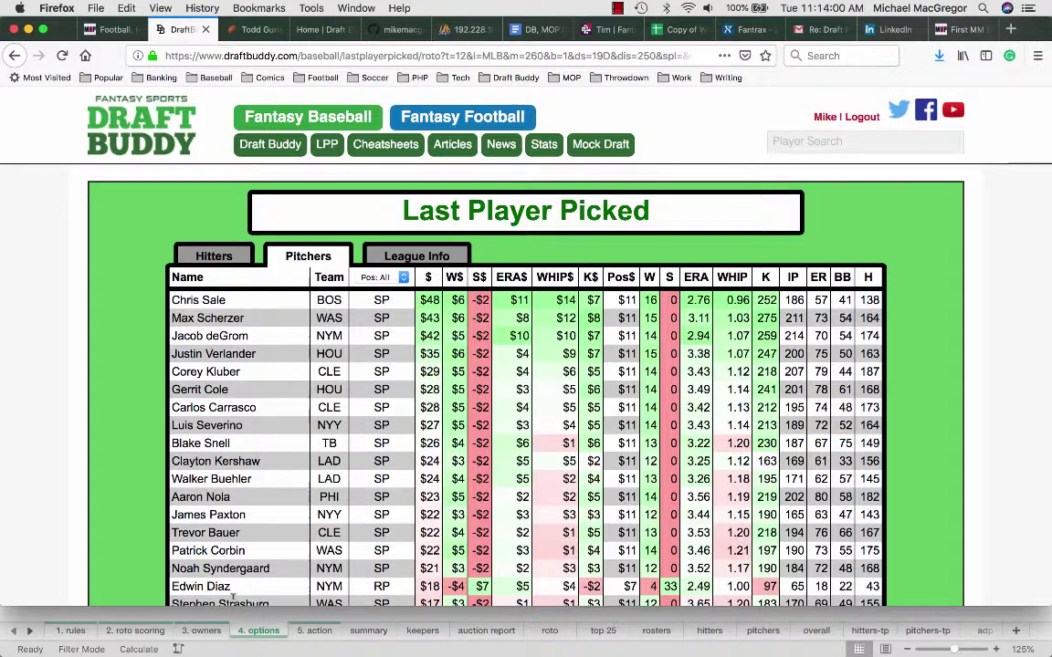
{"action": "key", "text": "super+Tab"}
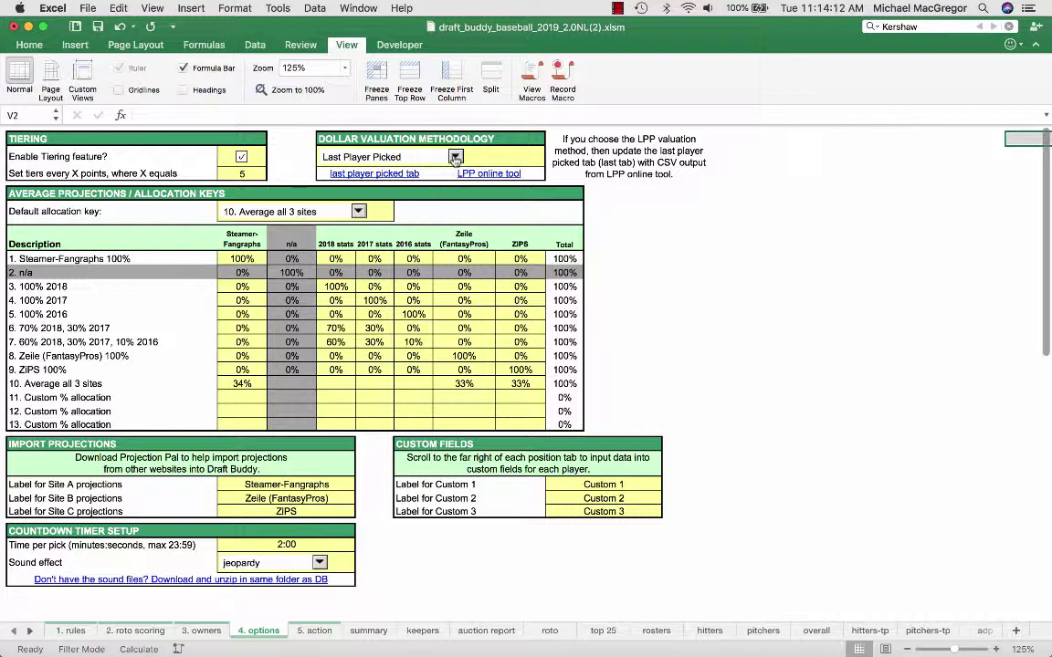
Step: Set the Dollar Valuation Methodology to Draft Buddy, then go to the 5. action sheet
{"action": "left_click", "coordinate": [455, 159]}
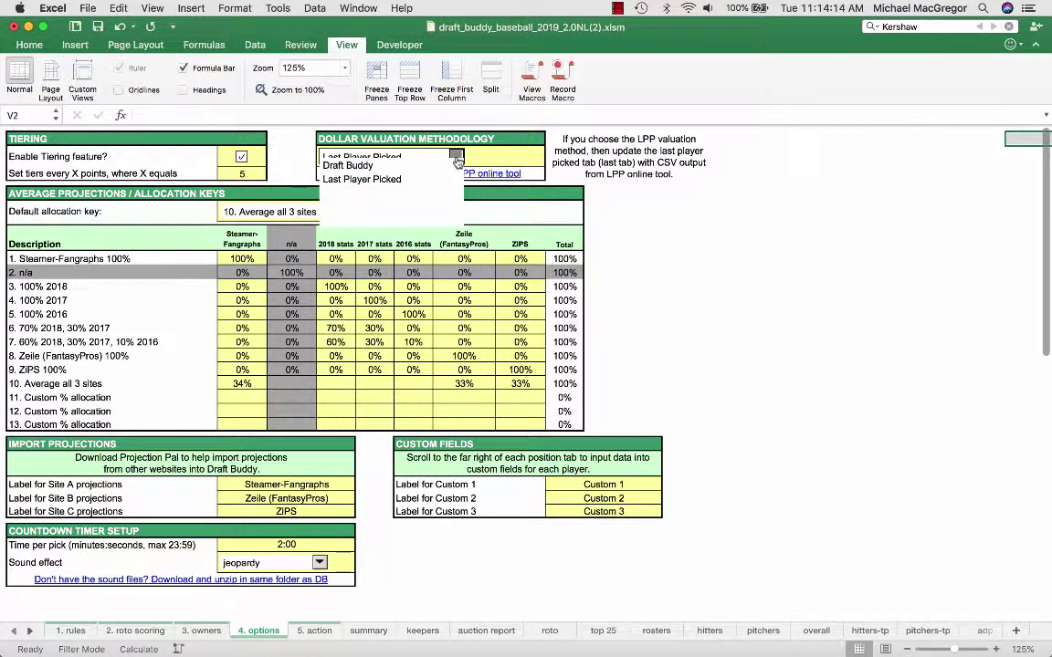
{"action": "left_click", "coordinate": [455, 164]}
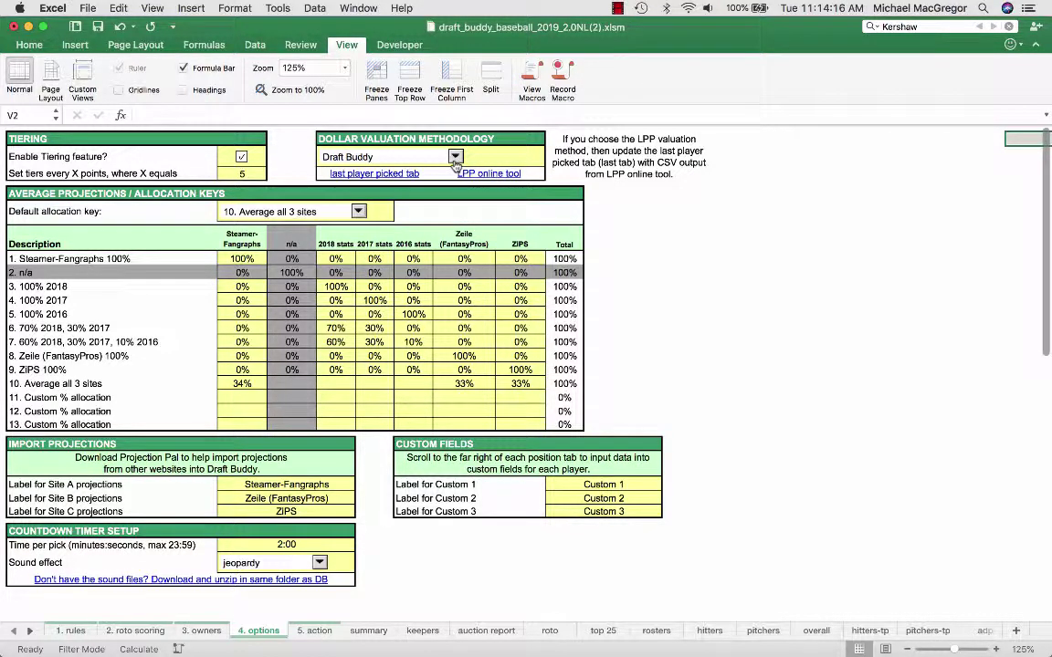
{"action": "left_click", "coordinate": [456, 159]}
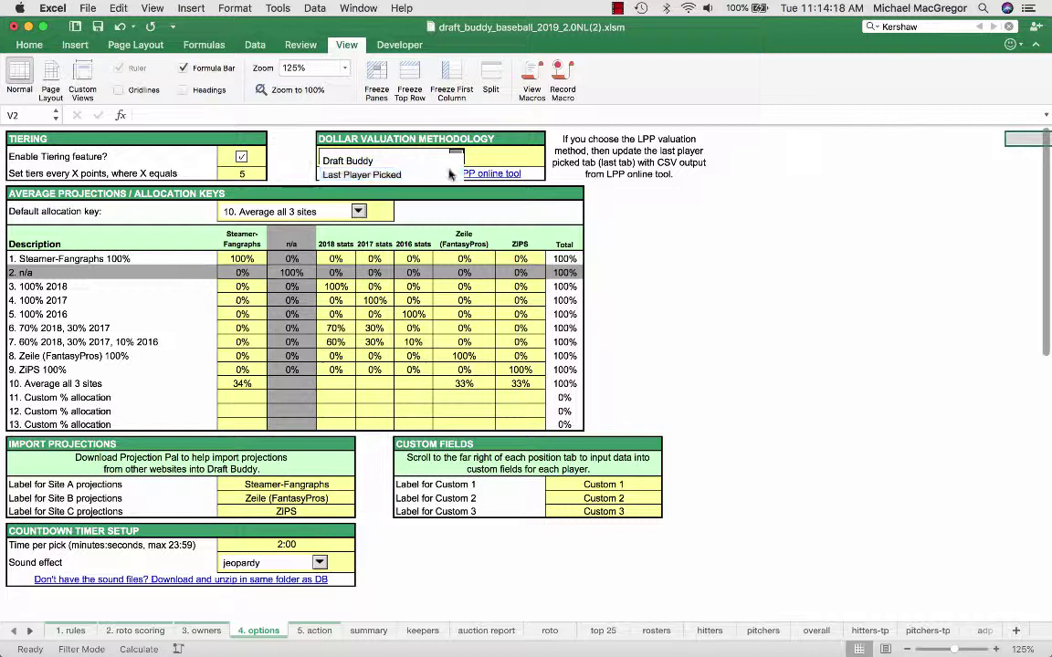
{"action": "left_click", "coordinate": [449, 174]}
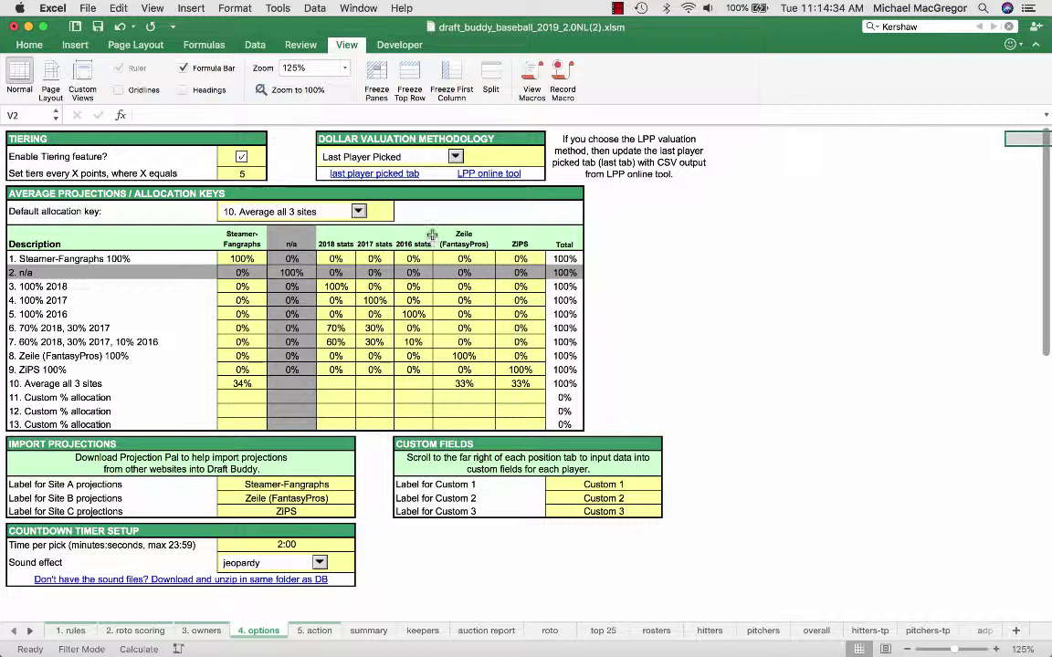
{"action": "left_click", "coordinate": [455, 157]}
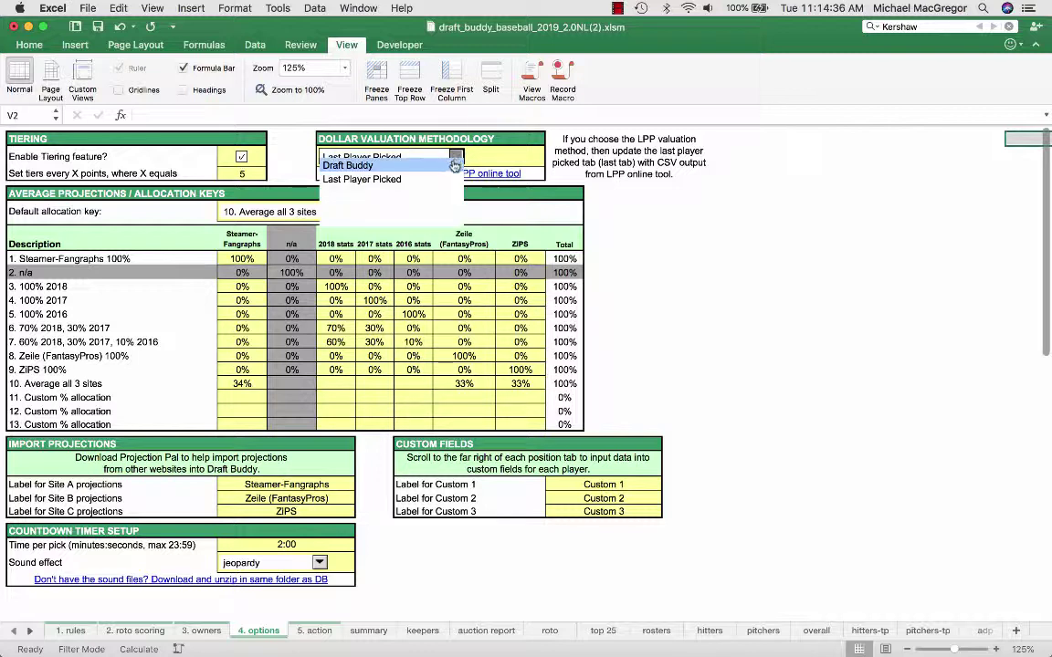
{"action": "left_click", "coordinate": [447, 165]}
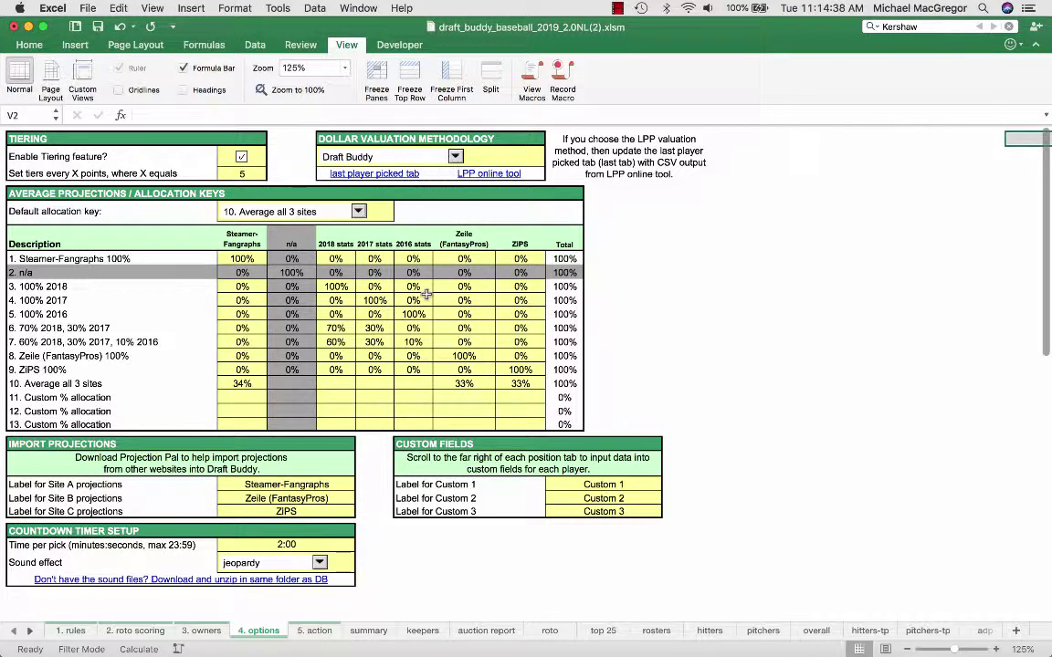
{"action": "left_click", "coordinate": [316, 631]}
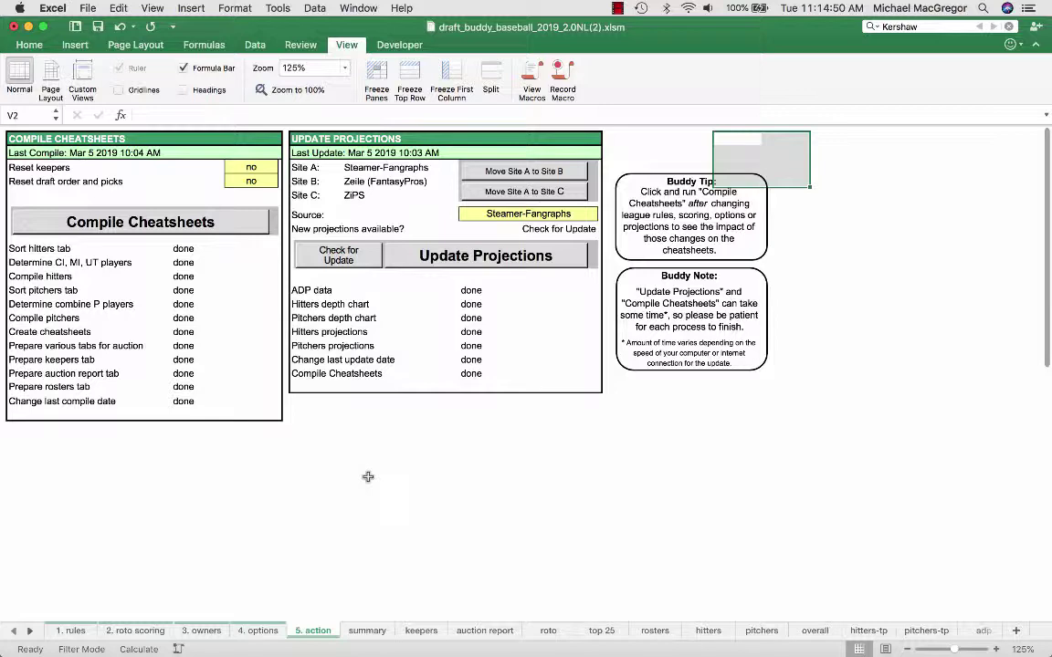
Step: Restore the valuation methodology to Last Player Picked, then show the 5. action sheet and the later sheet tabs
{"action": "left_click", "coordinate": [258, 630]}
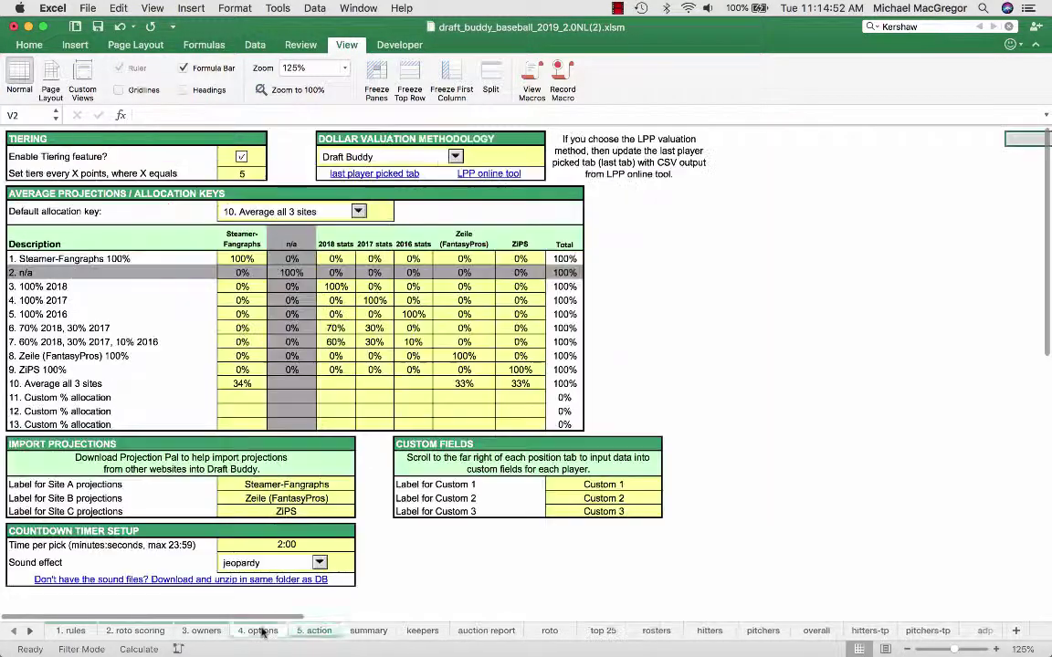
{"action": "left_click", "coordinate": [454, 157]}
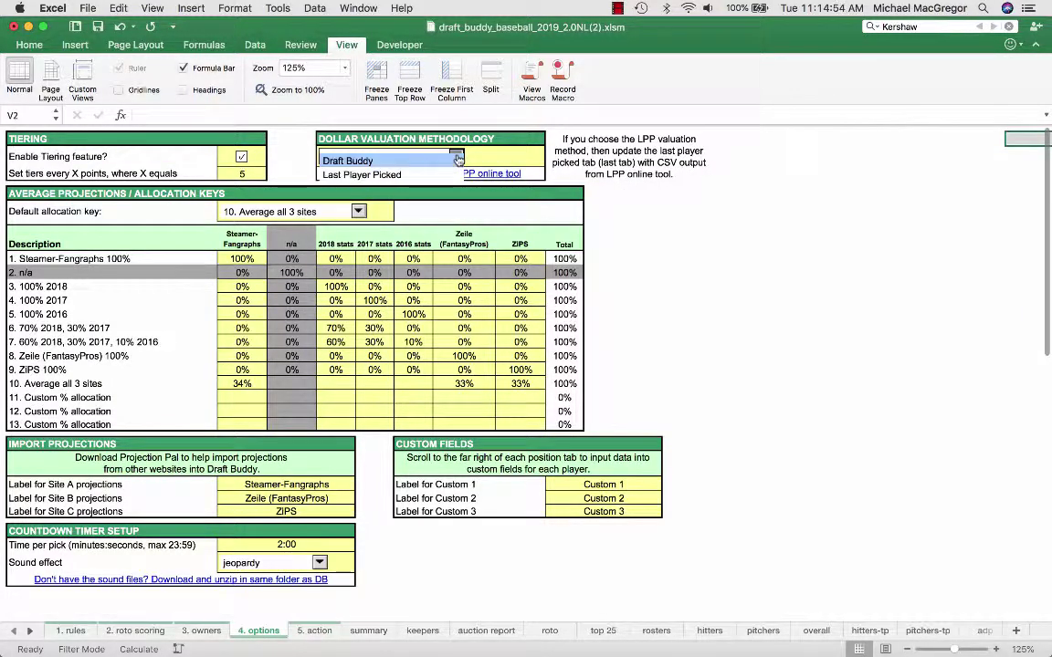
{"action": "left_click", "coordinate": [402, 174]}
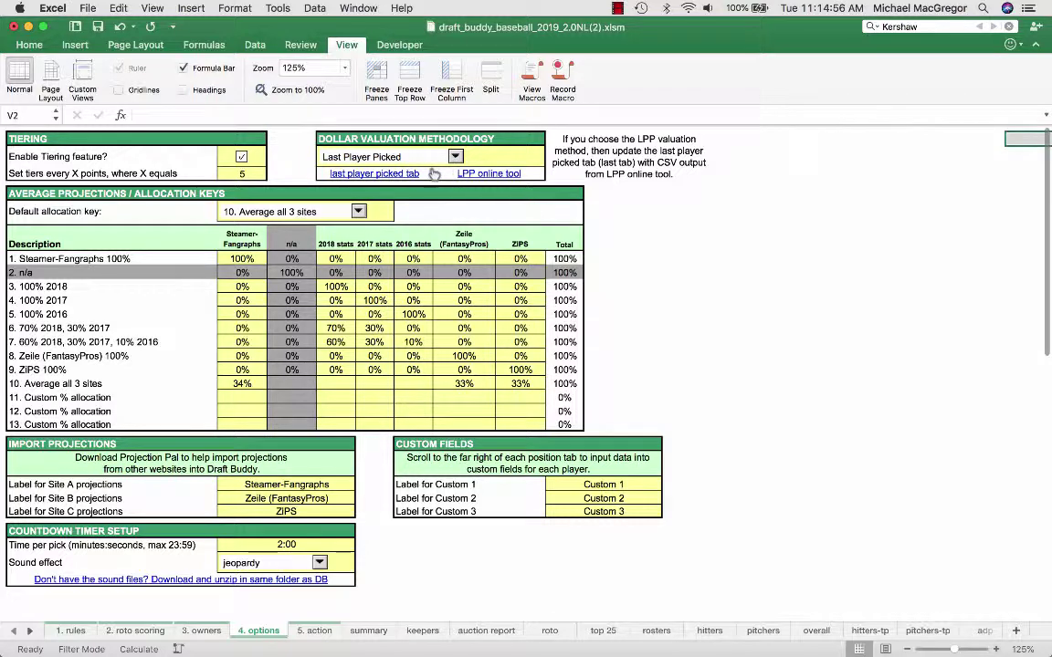
{"action": "left_click", "coordinate": [318, 630]}
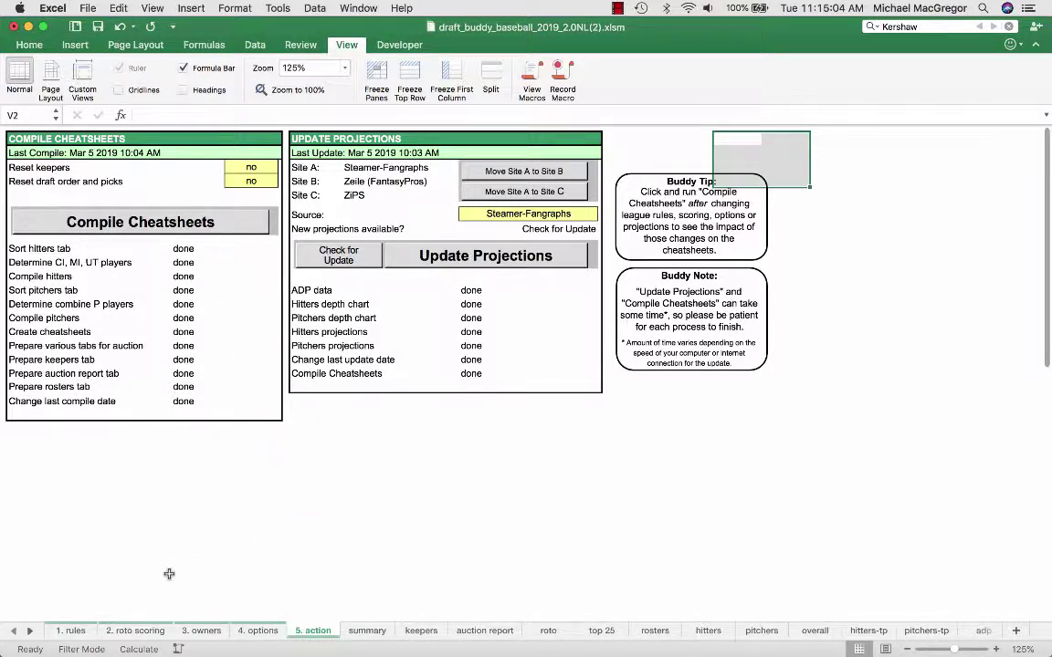
{"action": "left_click", "coordinate": [30, 631]}
{"action": "left_click", "coordinate": [30, 631]}
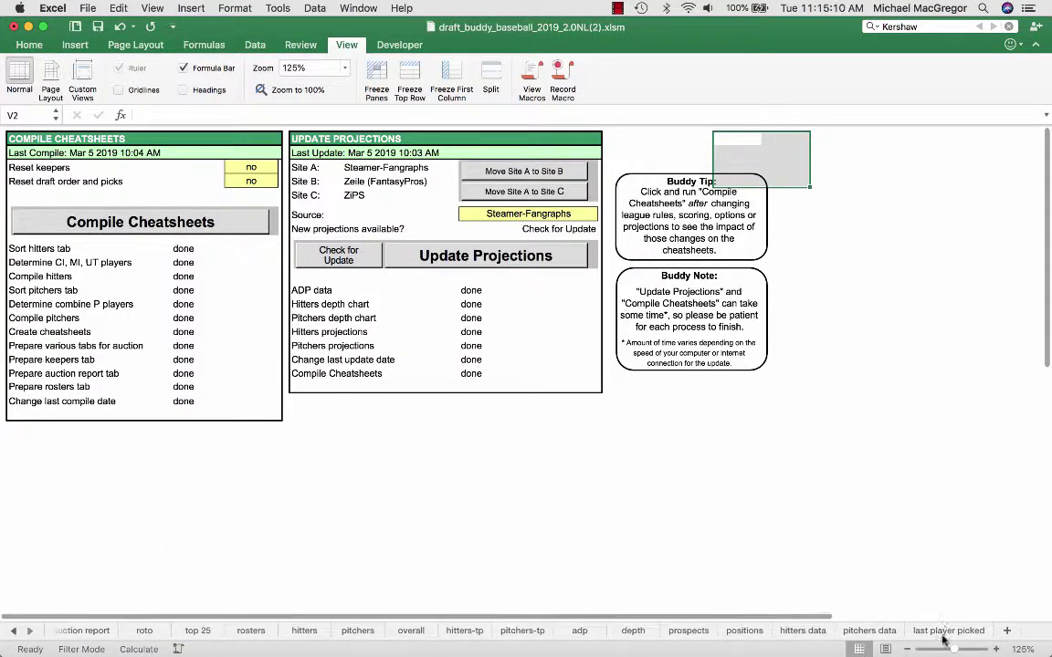
Step: On the last player picked sheet, auto-fit column E to show full player names
{"action": "left_click", "coordinate": [975, 633]}
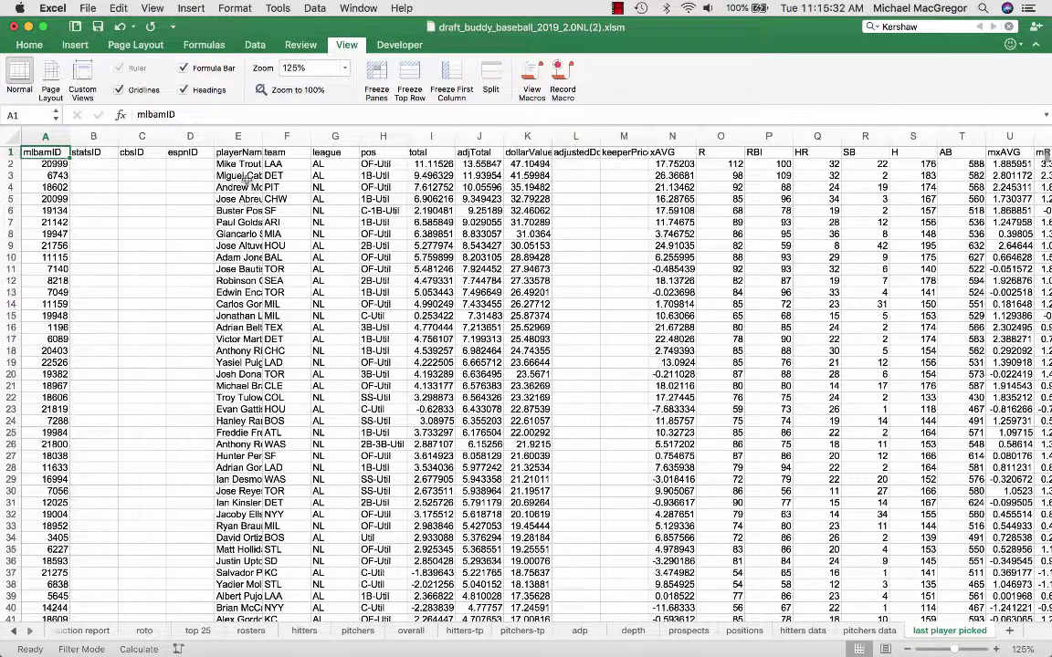
{"action": "left_click_drag", "start_coordinate": [263, 139], "coordinate": [263, 139]}
{"action": "double_click", "coordinate": [263, 139]}
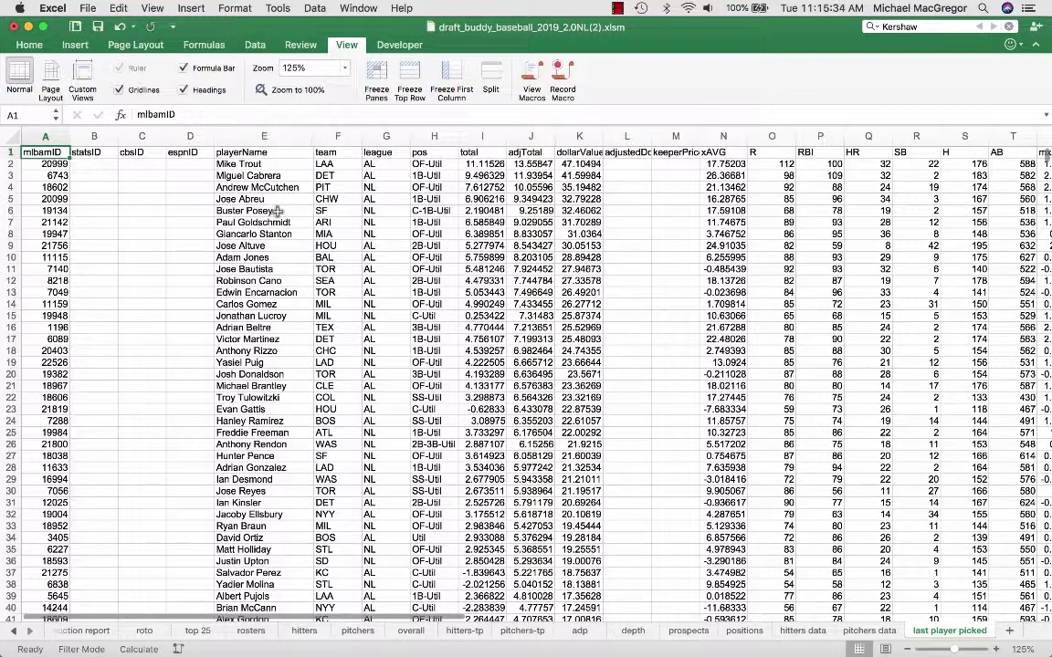
{"action": "left_click", "coordinate": [241, 175]}
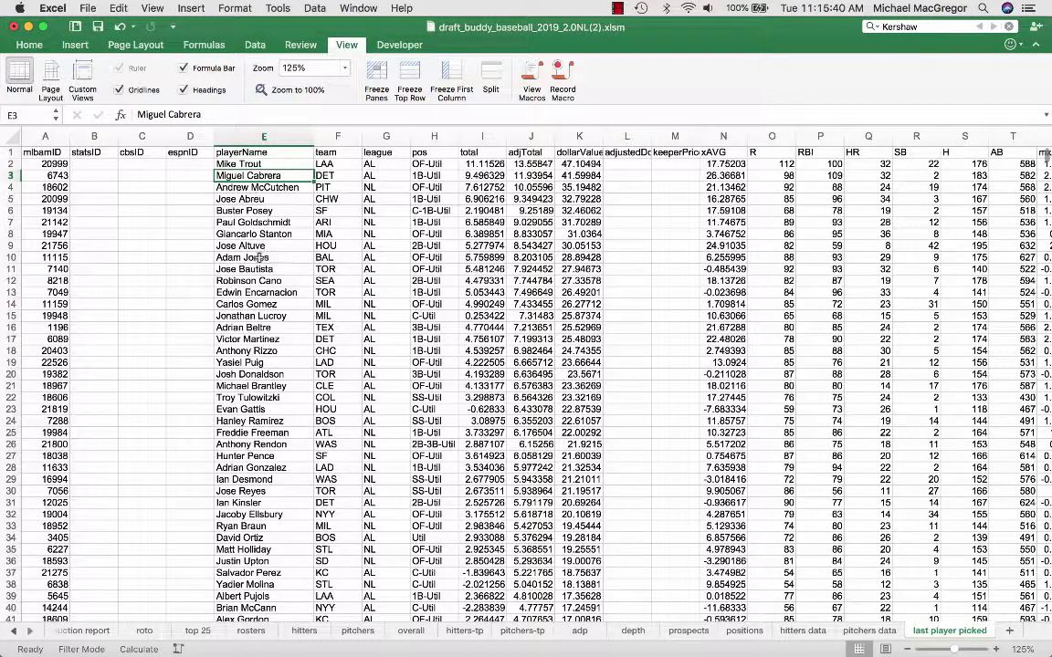
Step: Find Clayton Kershaw and check his dollarValue (K783) and adjTotal (J783)
{"action": "left_click", "coordinate": [913, 26]}
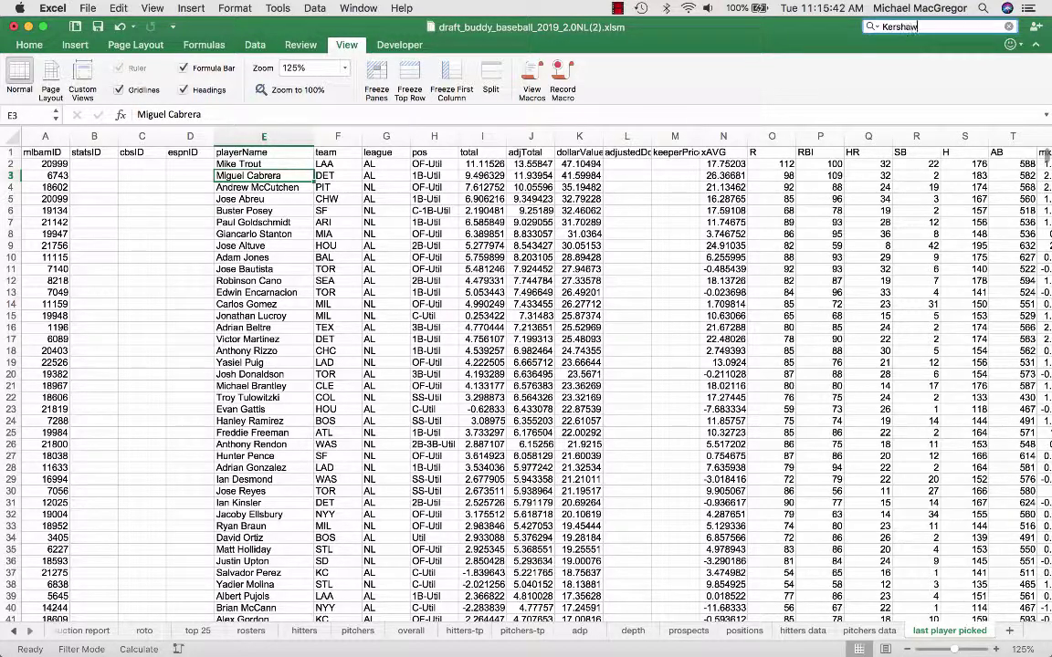
{"action": "key", "text": "Return"}
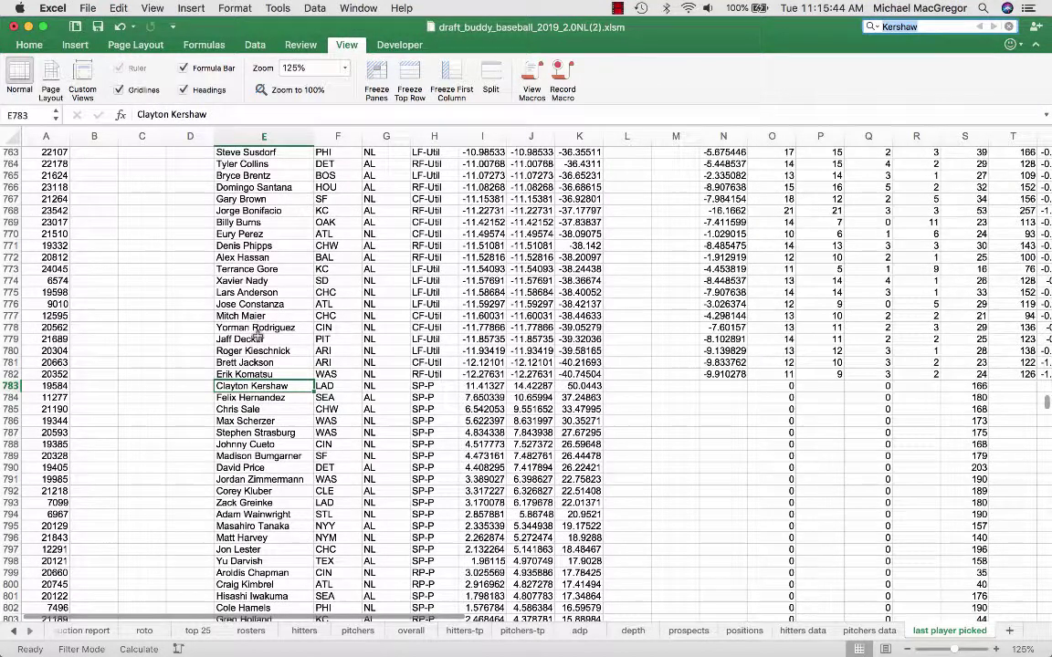
{"action": "left_click", "coordinate": [570, 387]}
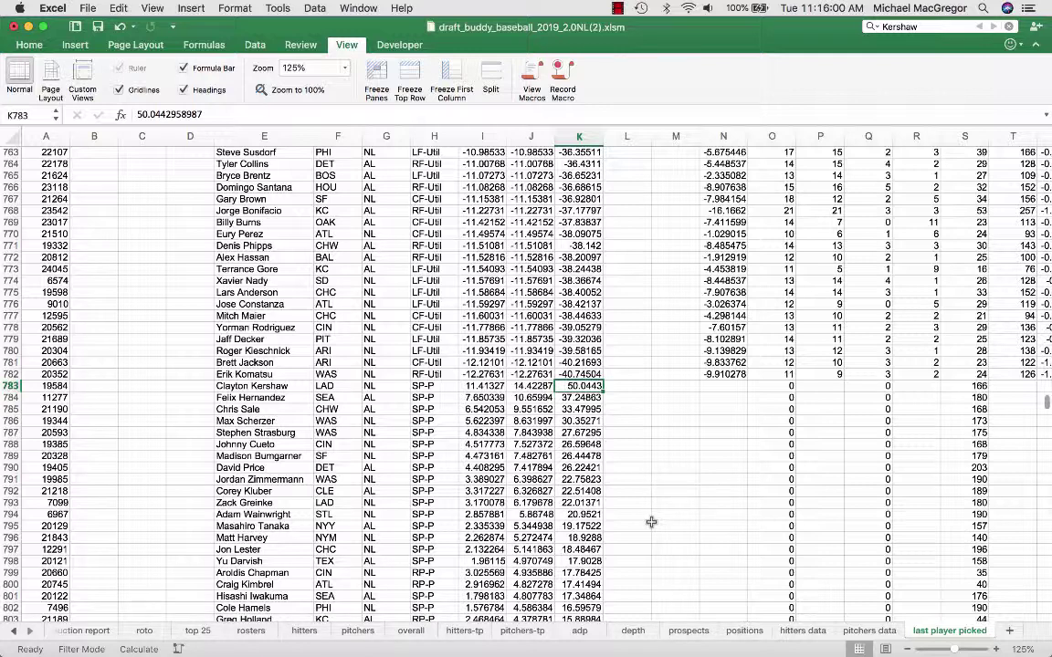
{"action": "key", "text": "Left"}
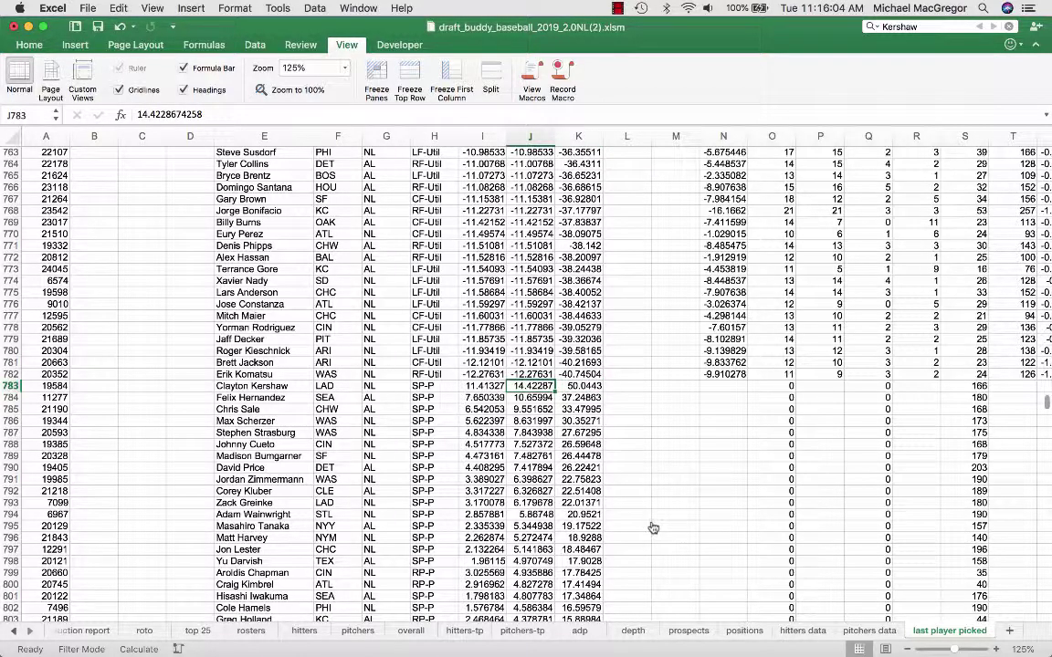
{"action": "key", "text": "super+Tab"}
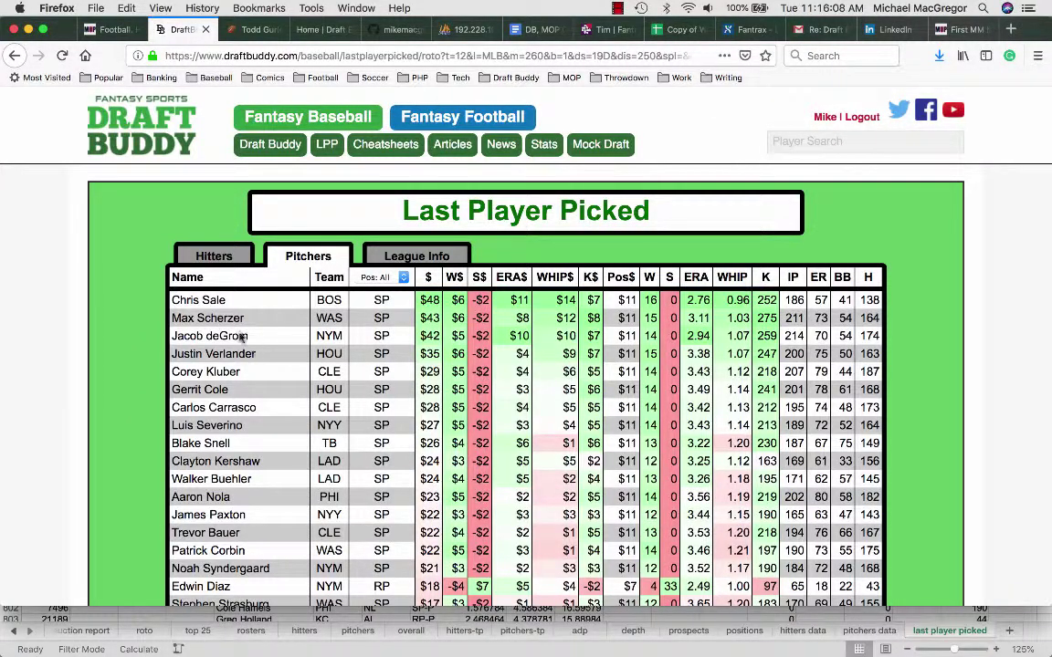
Step: Reload the LPP price guide and change its League from MLB to NL
{"action": "left_click", "coordinate": [321, 144]}
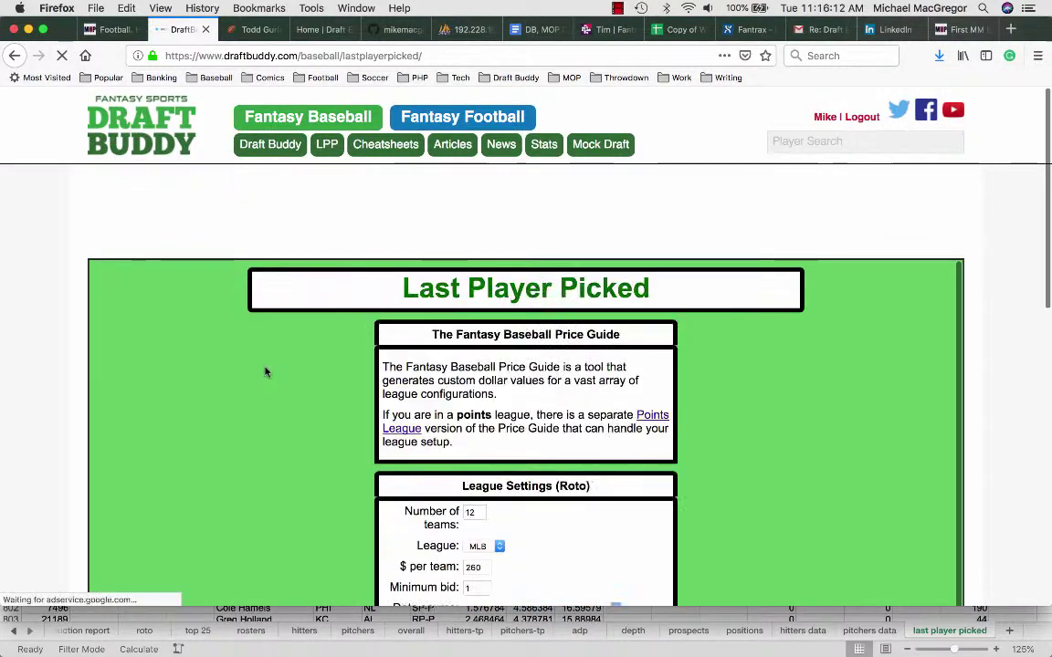
{"action": "scroll", "coordinate": [265, 371], "scroll_direction": "down", "scroll_amount": 5}
{"action": "scroll", "coordinate": [265, 371], "scroll_direction": "down", "scroll_amount": 2}
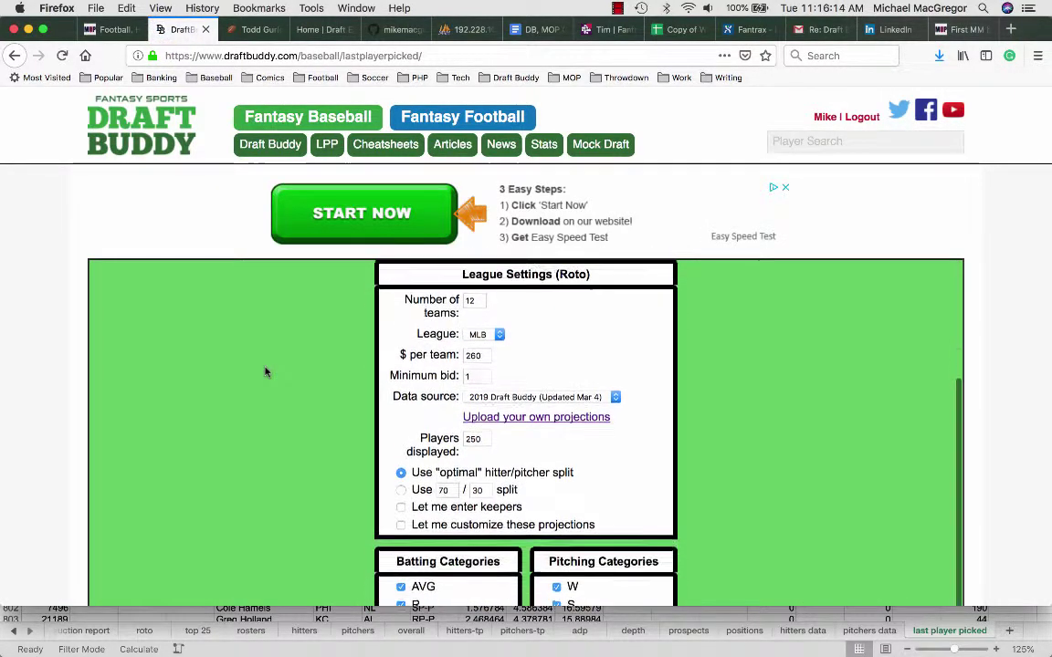
{"action": "left_click", "coordinate": [485, 333]}
{"action": "left_click", "coordinate": [482, 357]}
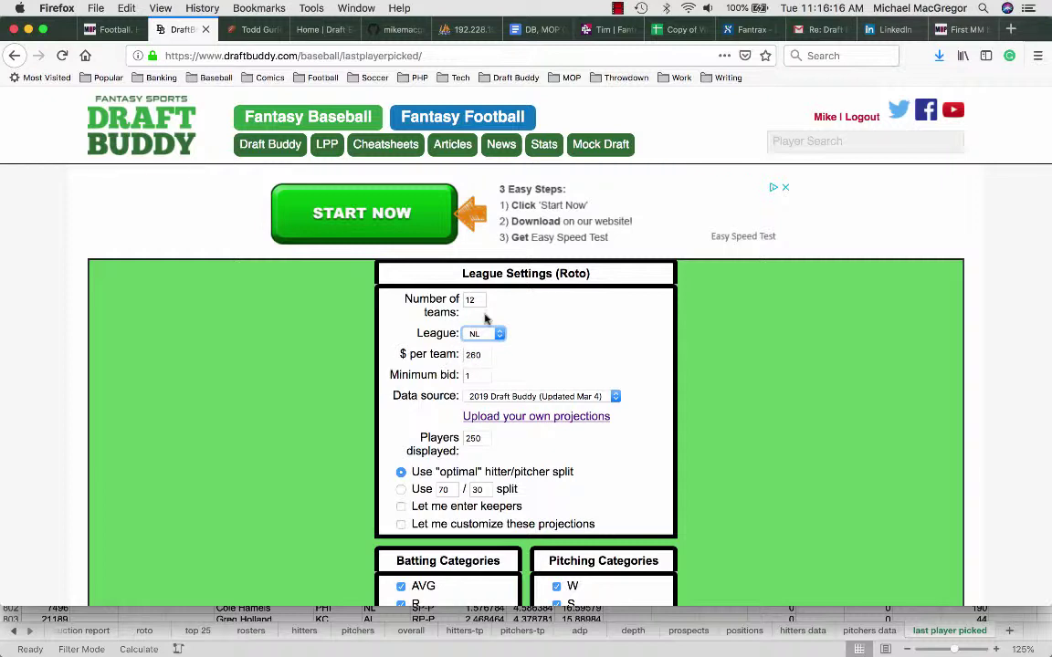
{"action": "left_click", "coordinate": [178, 618]}
Step: Open the 1. rules sheet to confirm the NL-only pool, 12 teams and $260 cap
{"action": "left_click", "coordinate": [15, 630]}
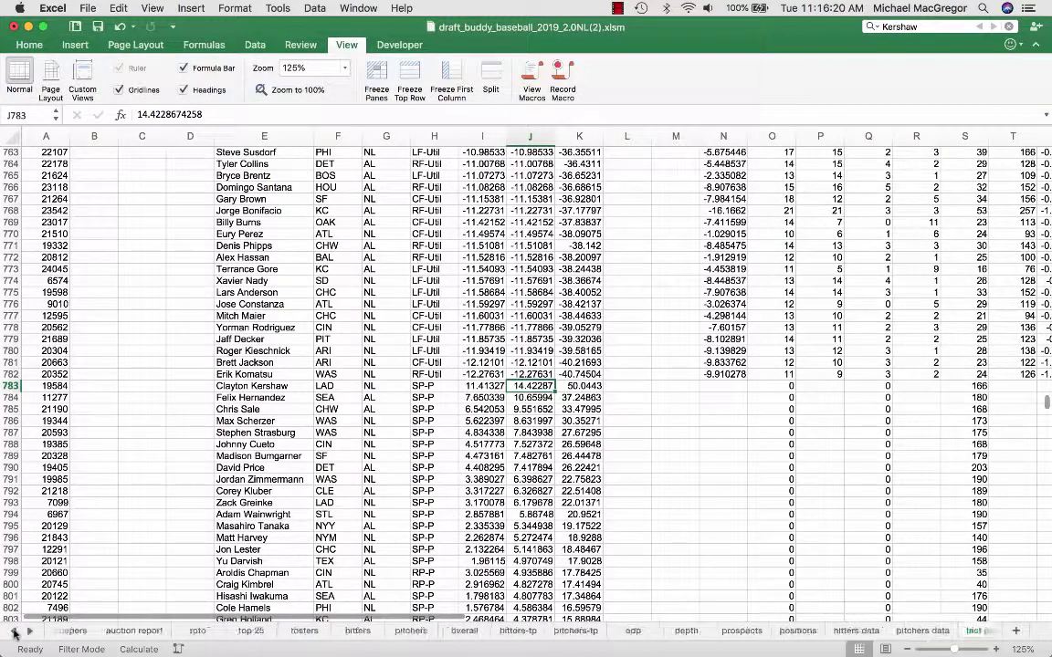
{"action": "left_click", "coordinate": [71, 631]}
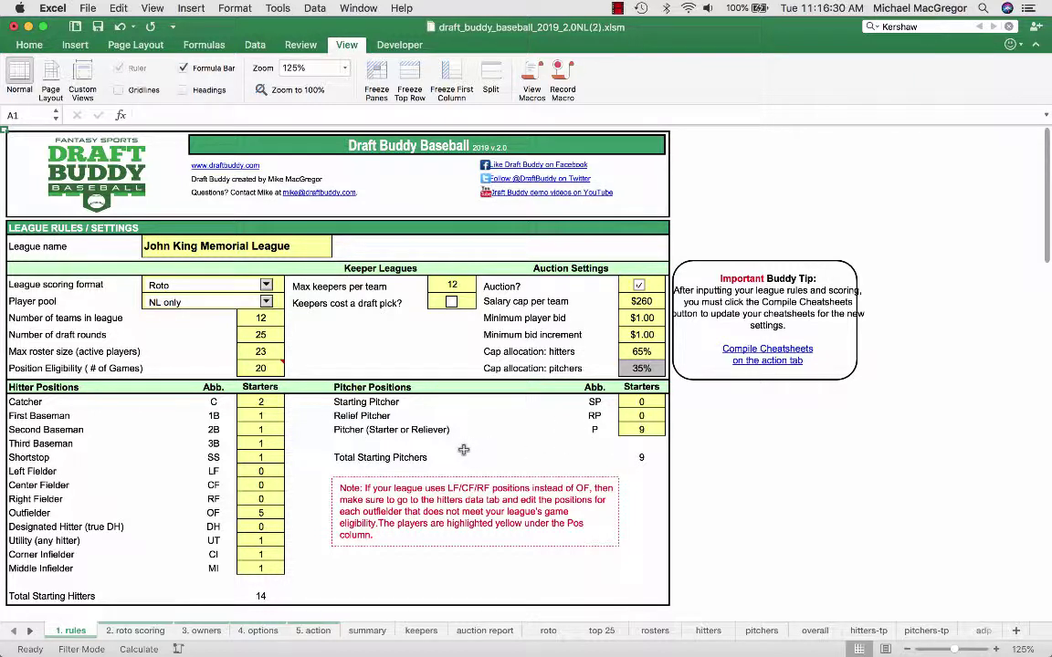
Step: Set Pitching Positions to 0 SP, 0 RP and 9 P, then generate the NL-only values
{"action": "key", "text": "super+Tab"}
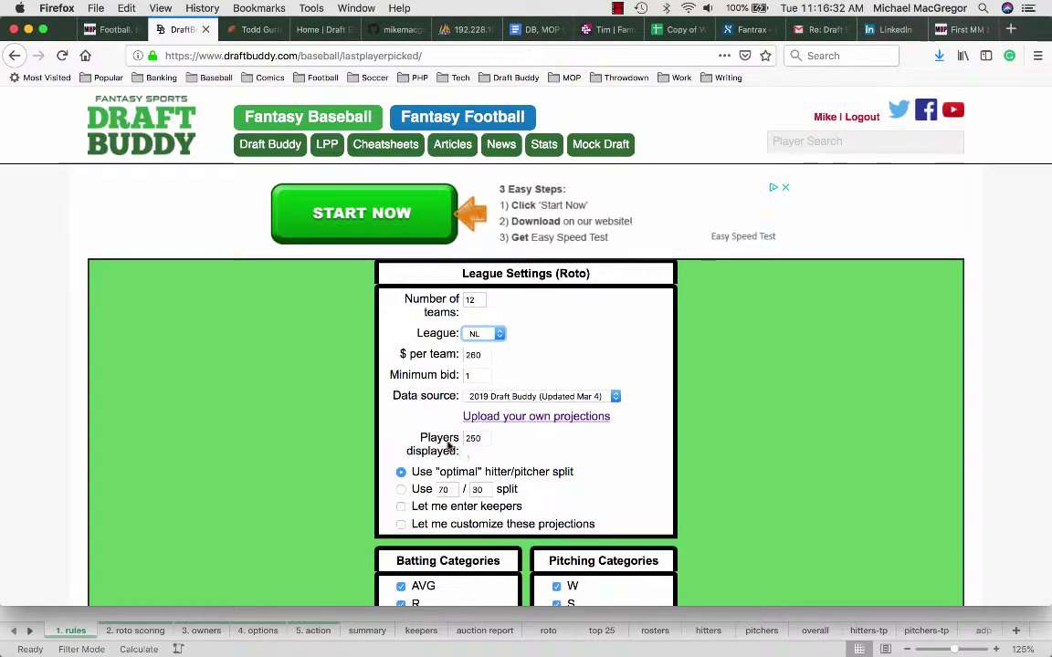
{"action": "scroll", "coordinate": [320, 453], "scroll_direction": "down", "scroll_amount": 8}
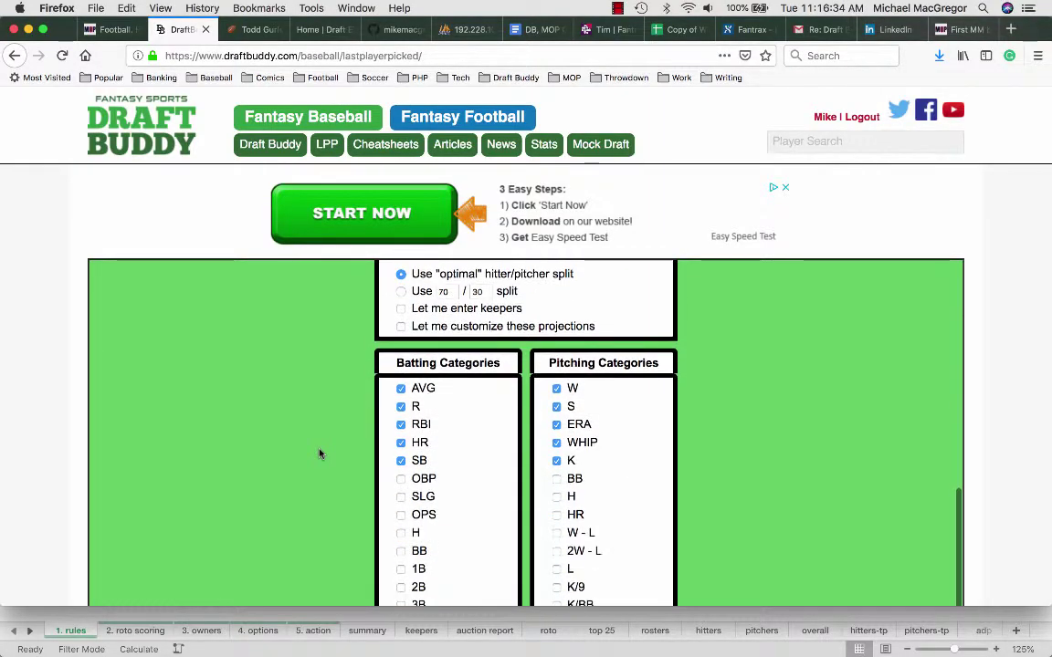
{"action": "scroll", "coordinate": [319, 453], "scroll_direction": "up", "scroll_amount": 4}
{"action": "scroll", "coordinate": [319, 453], "scroll_direction": "down", "scroll_amount": 6}
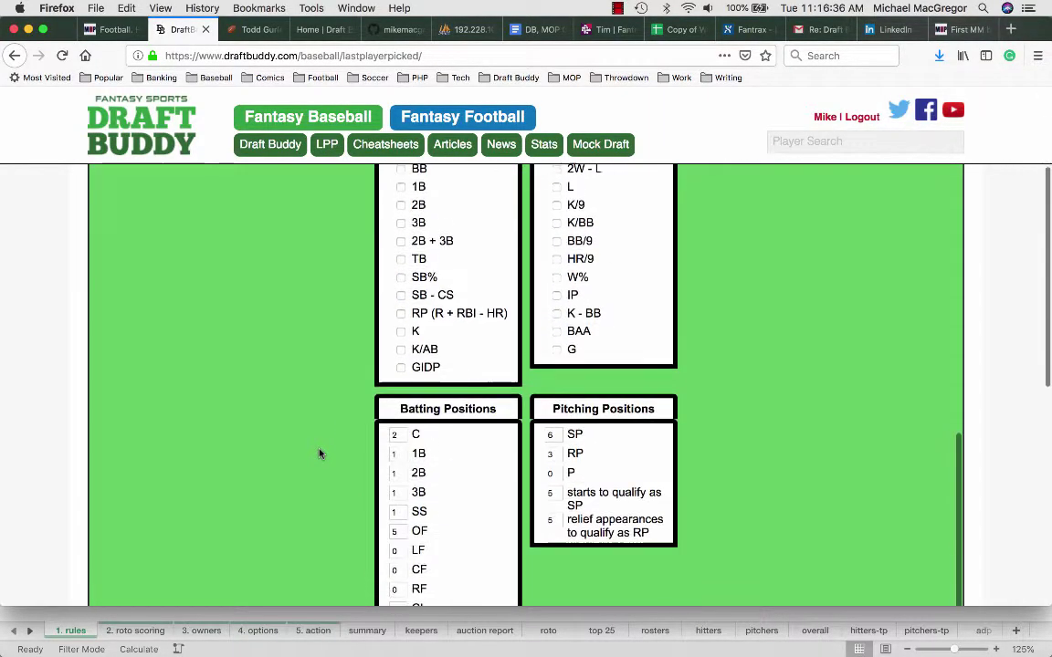
{"action": "left_click", "coordinate": [549, 255]}
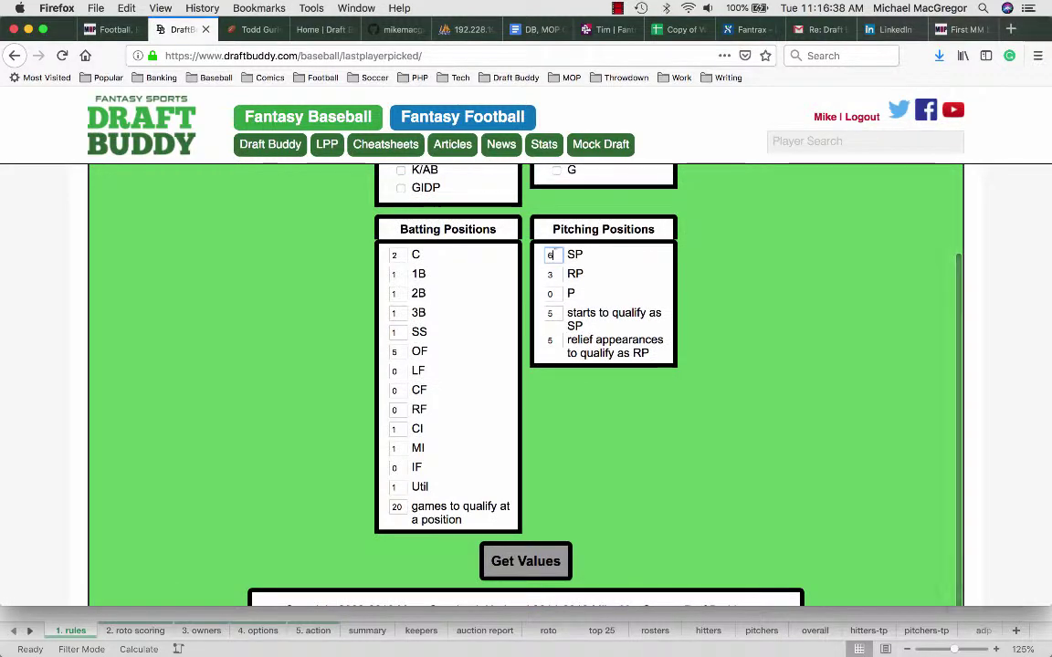
{"action": "key", "text": "BackSpace"}
{"action": "type", "text": "0"}
{"action": "key", "text": "Tab"}
{"action": "type", "text": "0"}
{"action": "key", "text": "Tab"}
{"action": "type", "text": "9"}
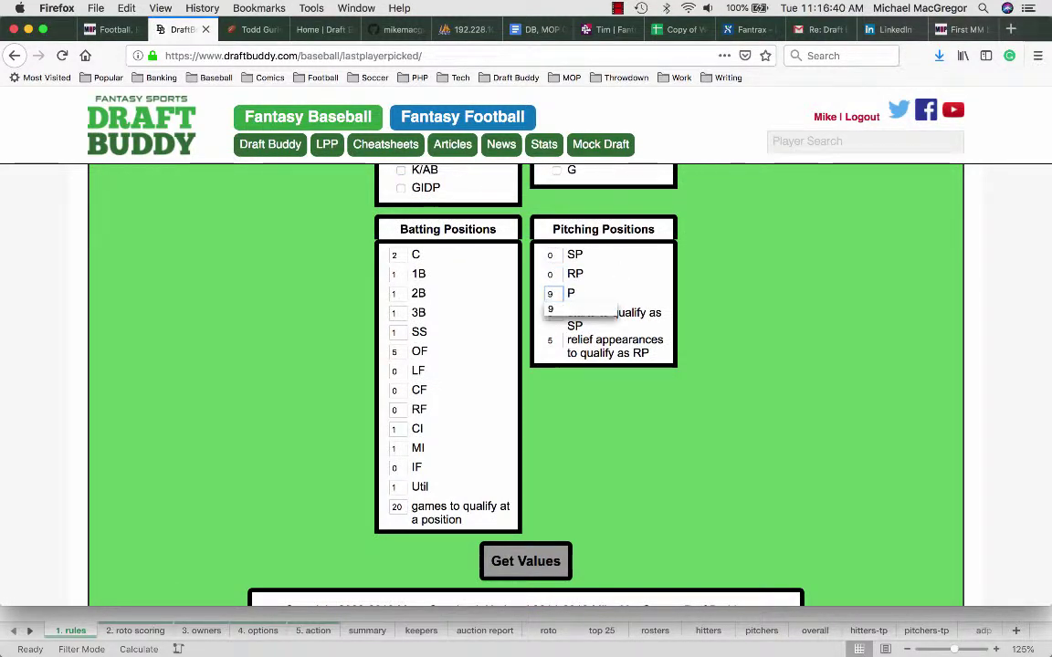
{"action": "left_click", "coordinate": [334, 393]}
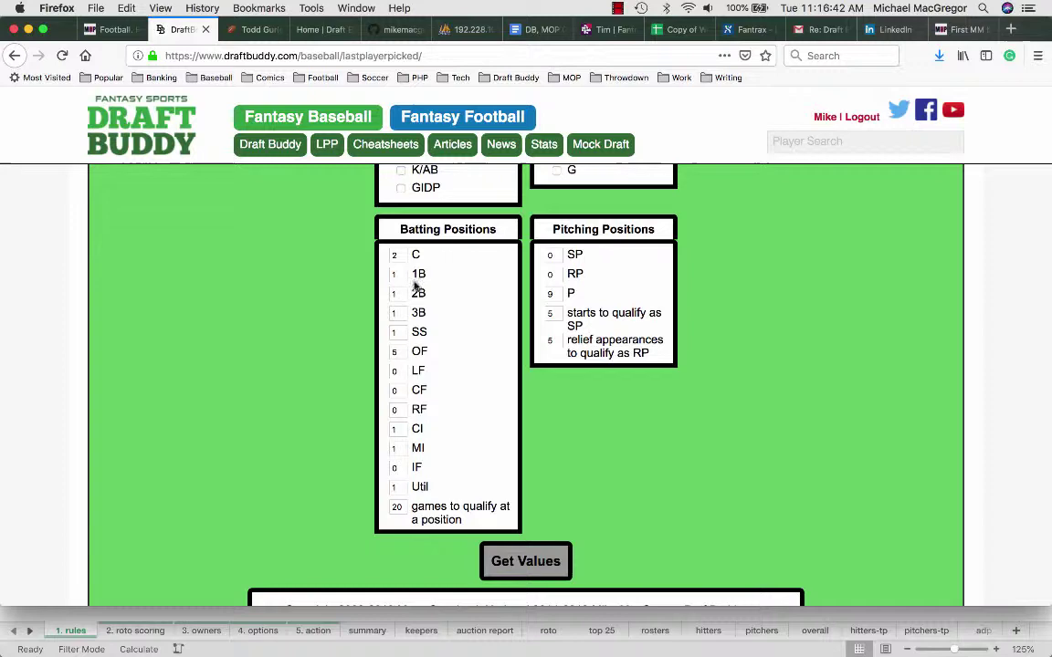
{"action": "scroll", "coordinate": [292, 428], "scroll_direction": "down", "scroll_amount": 1}
{"action": "left_click", "coordinate": [516, 511]}
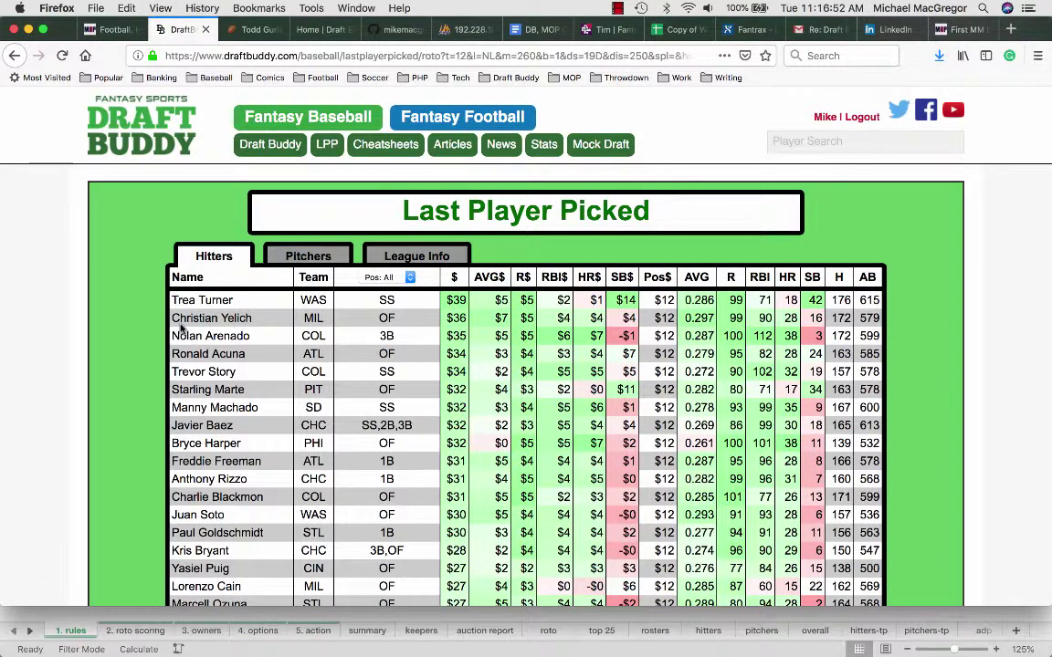
Step: Review the NL pitcher values and league info, then export the LPP values to 12TM-NL-5x5.csv
{"action": "left_click", "coordinate": [308, 256]}
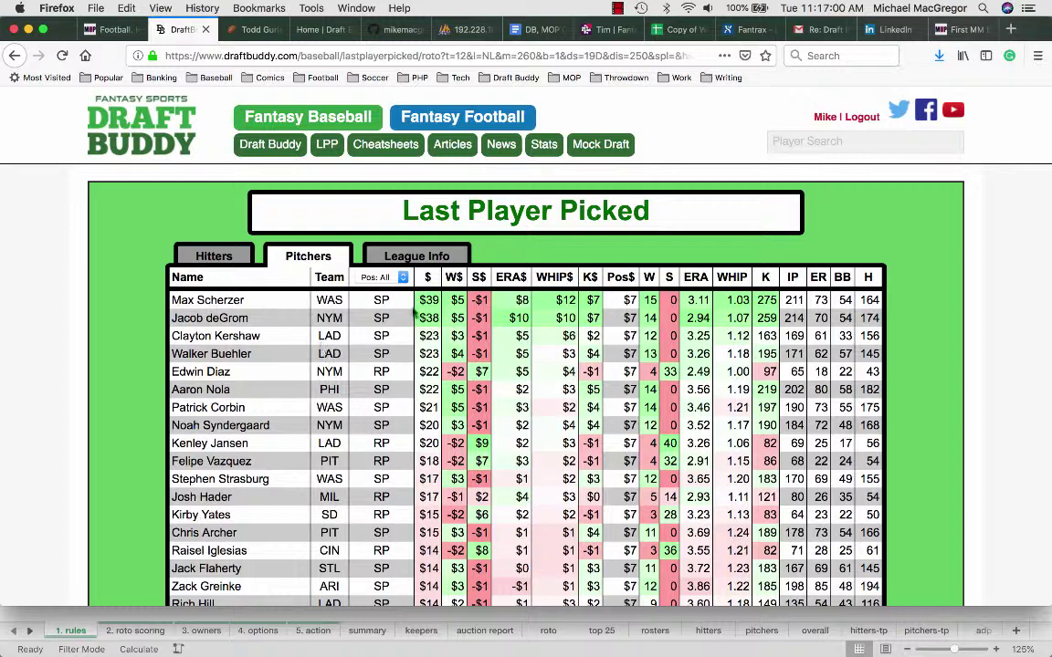
{"action": "left_click", "coordinate": [384, 256]}
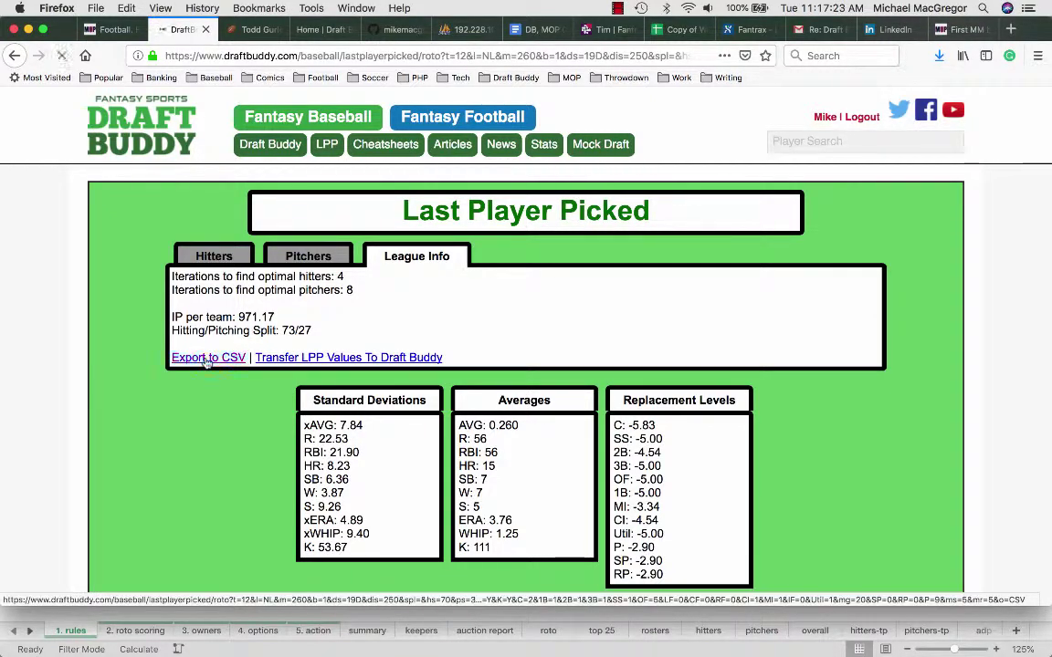
{"action": "left_click", "coordinate": [320, 356]}
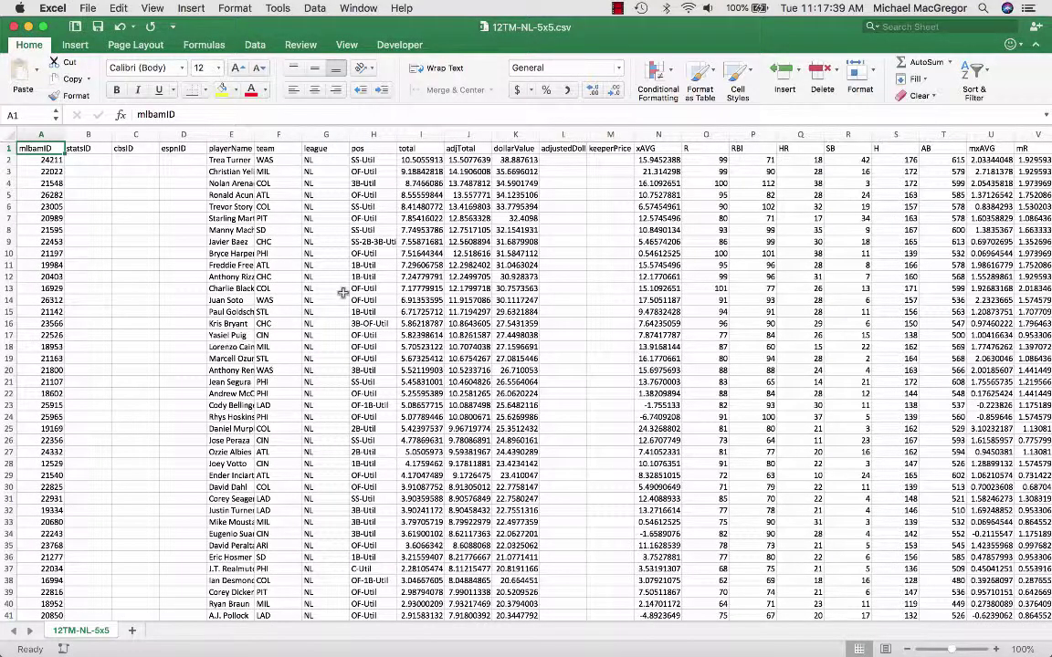
Step: Copy all the exported LPP data and switch to the NL draft workbook
{"action": "key", "text": "ctrl+shift+End"}
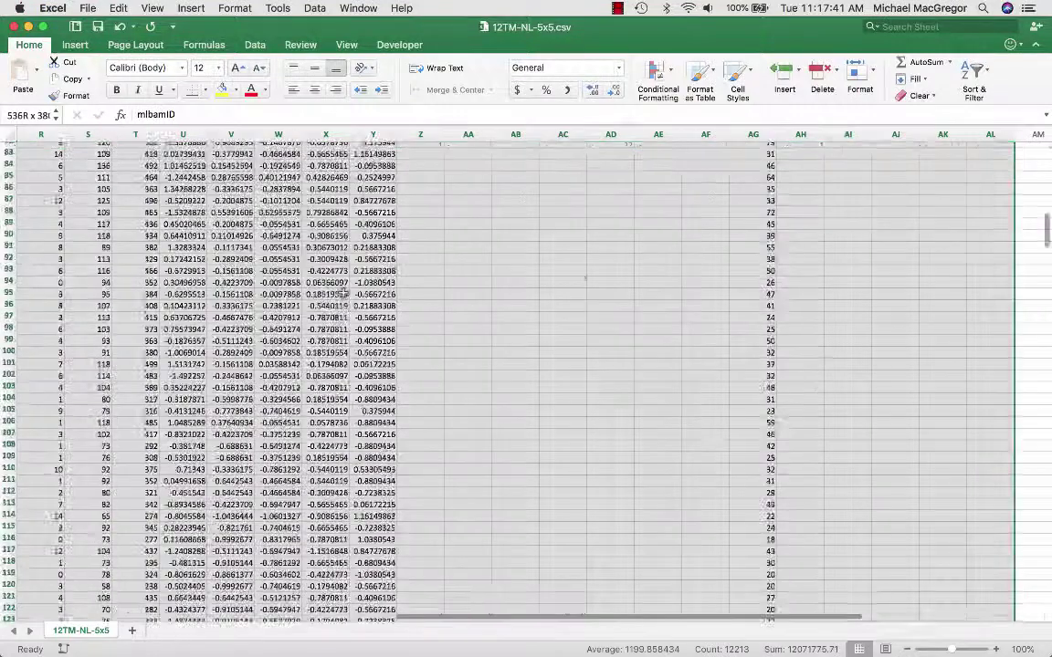
{"action": "key", "text": "super+c"}
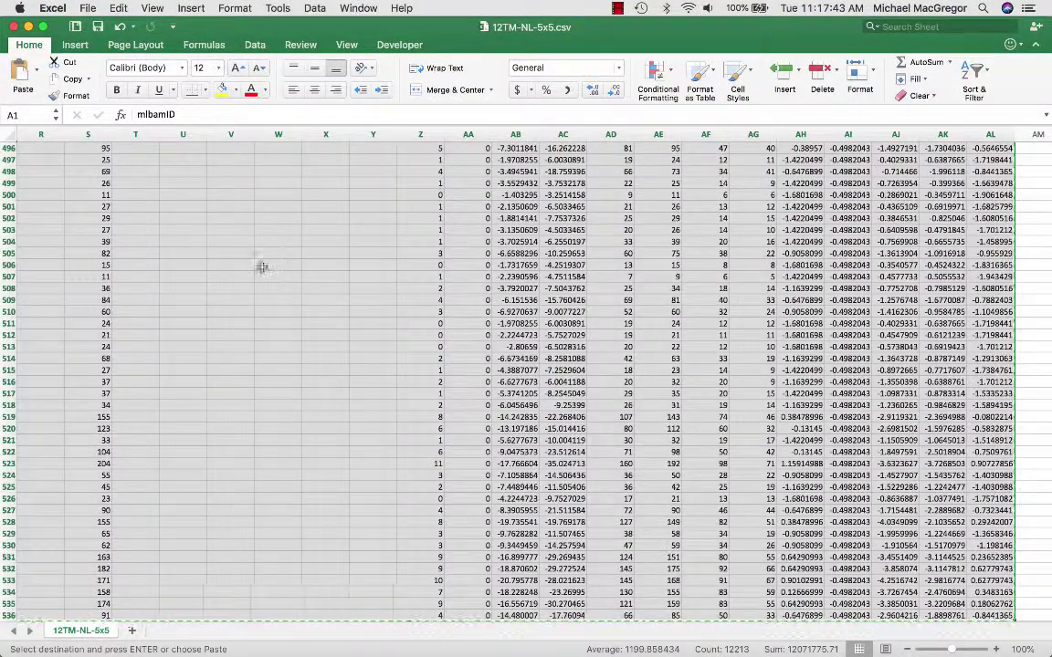
{"action": "left_click", "coordinate": [370, 7]}
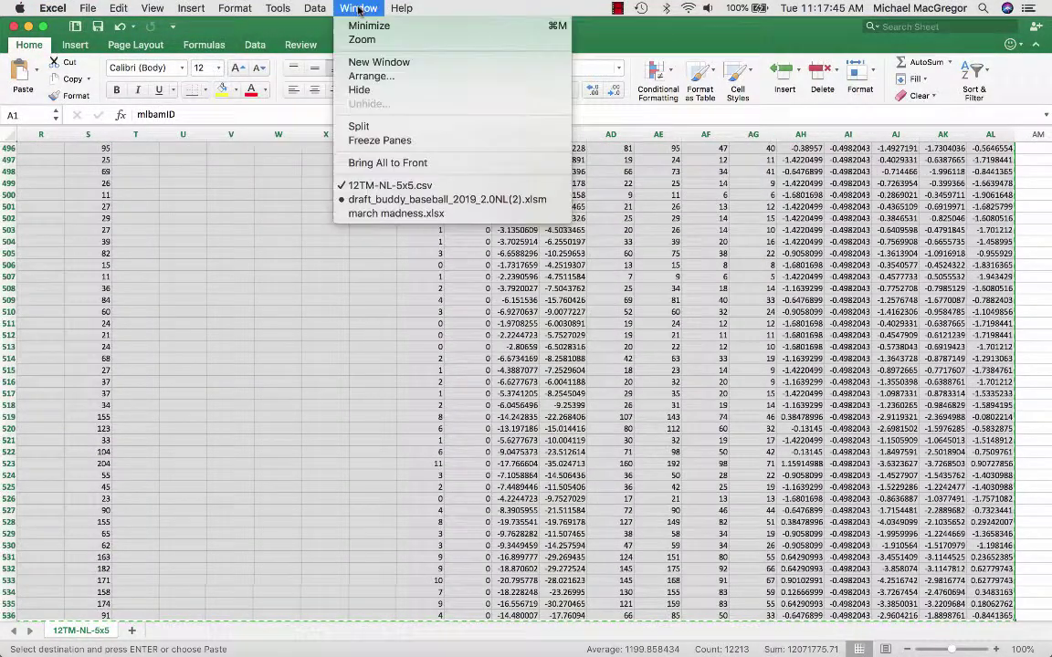
{"action": "left_click", "coordinate": [395, 200]}
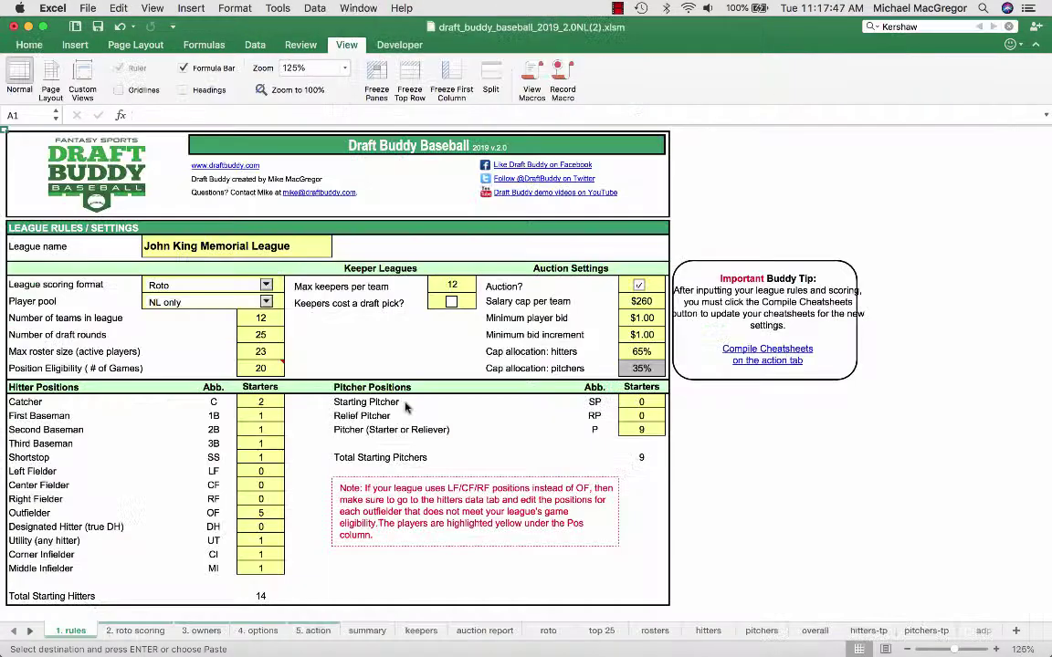
Step: Open the last player picked sheet at the end of the sheet tabs
{"action": "left_click", "coordinate": [30, 629]}
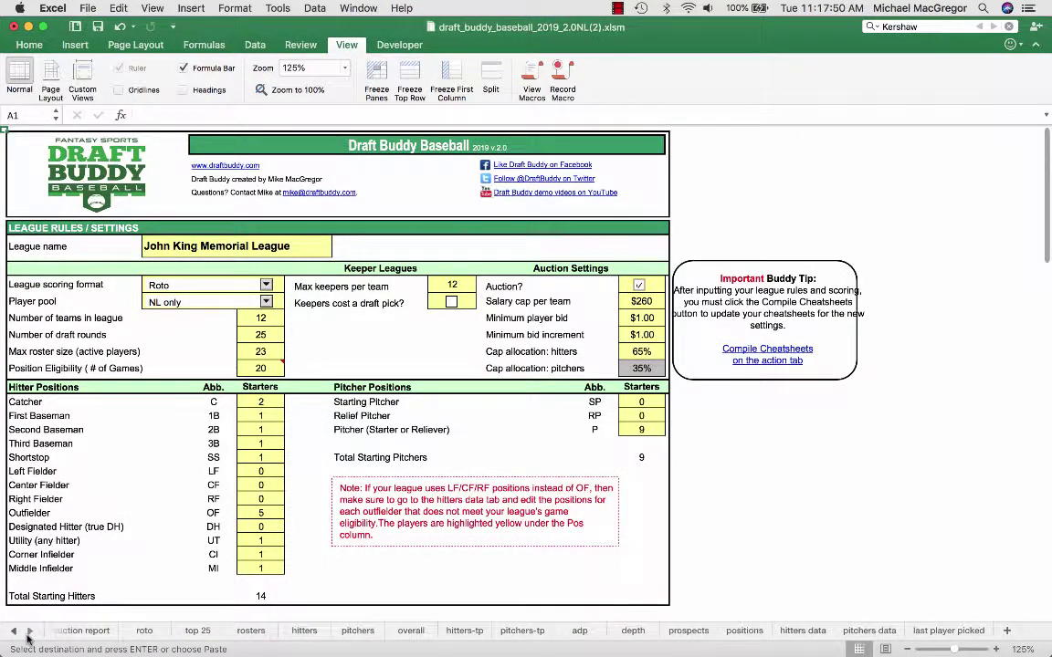
{"action": "left_click", "coordinate": [949, 630]}
{"action": "scroll", "coordinate": [114, 210], "scroll_direction": "up", "scroll_amount": 20}
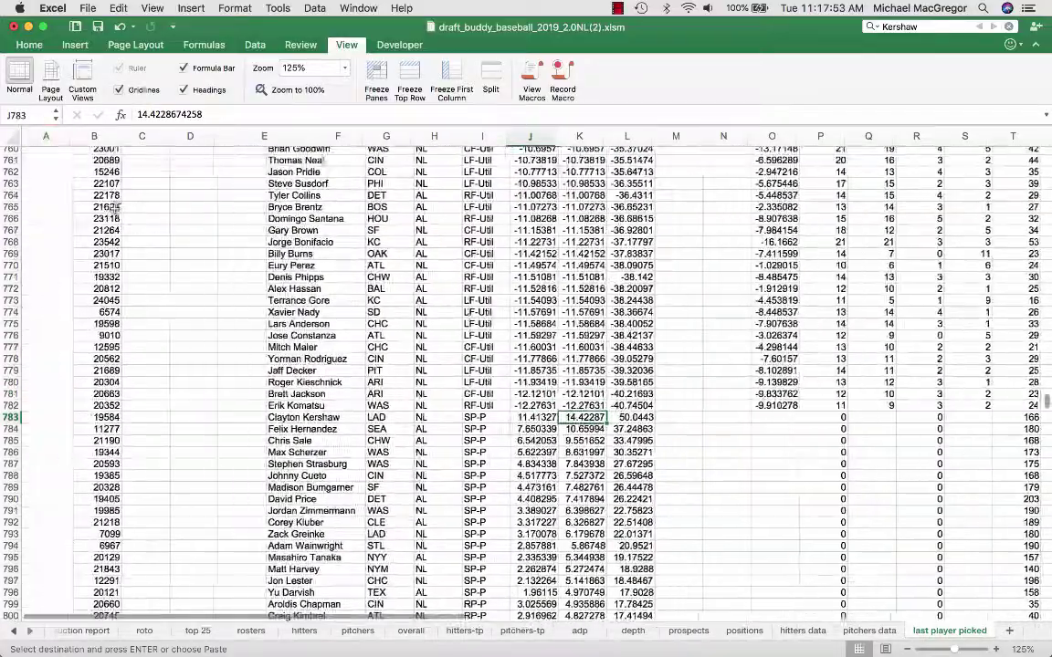
{"action": "scroll", "coordinate": [114, 209], "scroll_direction": "up", "scroll_amount": 20}
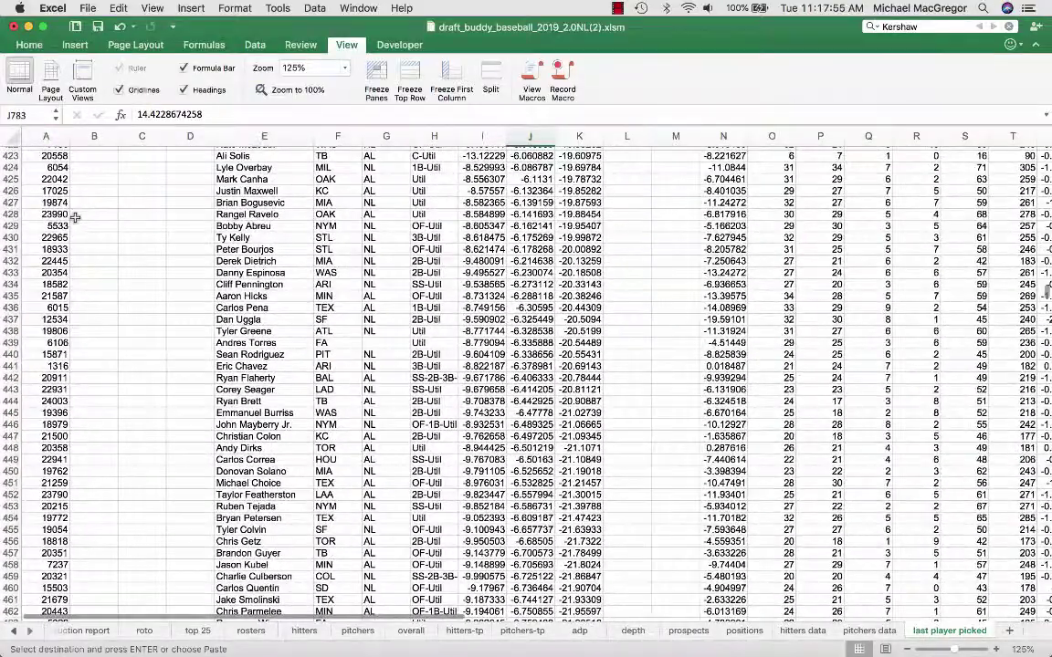
Step: Paste the NL-only LPP export at A1, filling rows 2–536 starting with Trea Turner
{"action": "left_click", "coordinate": [64, 214]}
{"action": "key", "text": "ctrl+Home"}
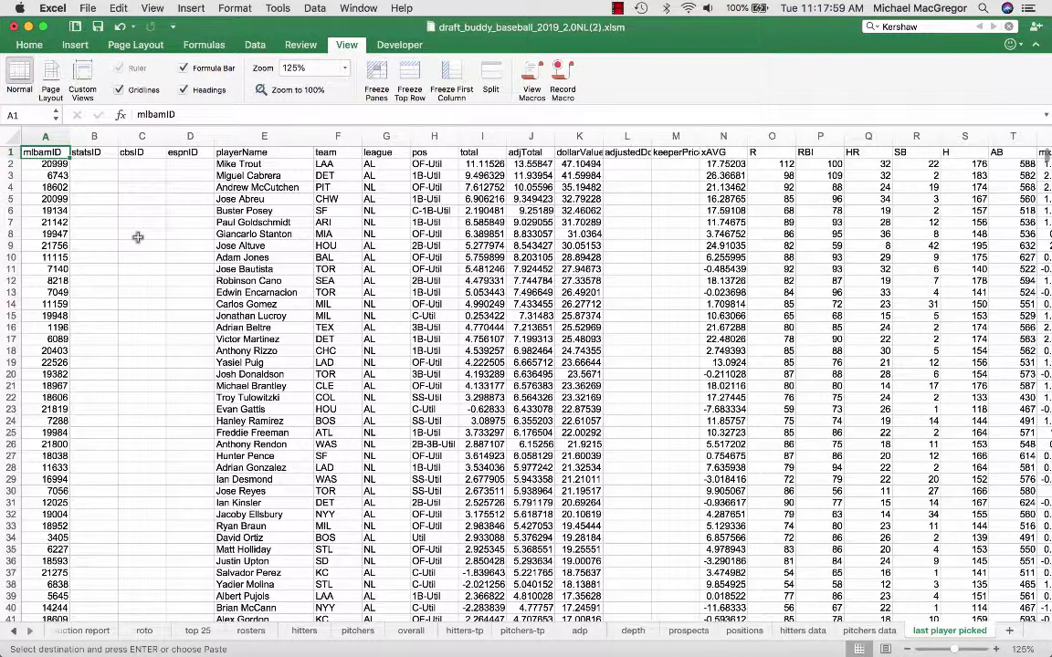
{"action": "key", "text": "cmd+v"}
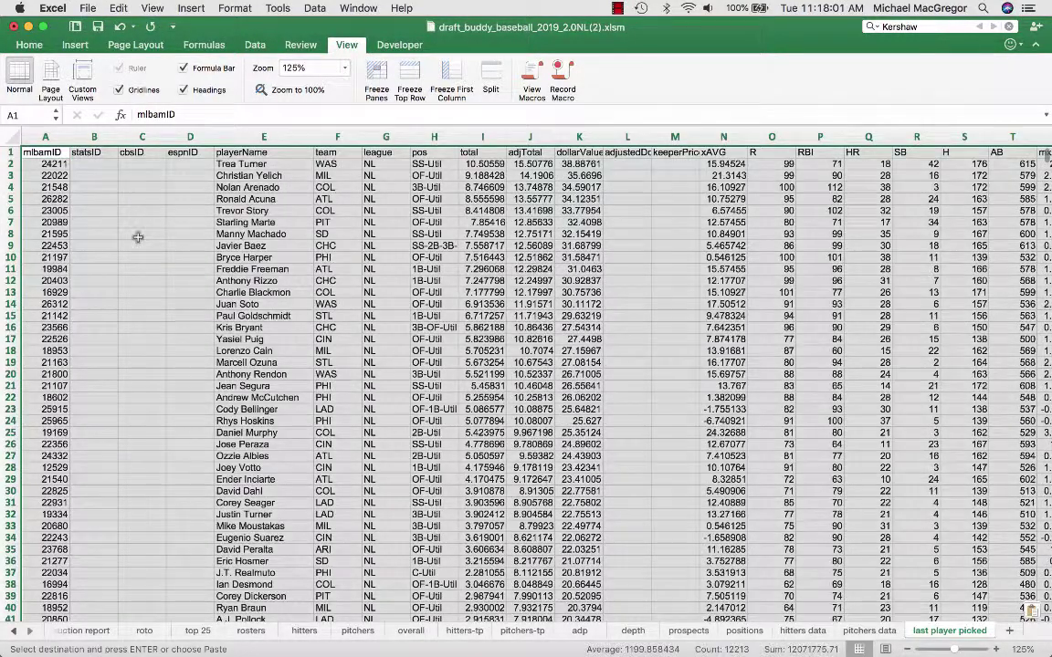
{"action": "scroll", "coordinate": [137, 237], "scroll_direction": "down", "scroll_amount": 5}
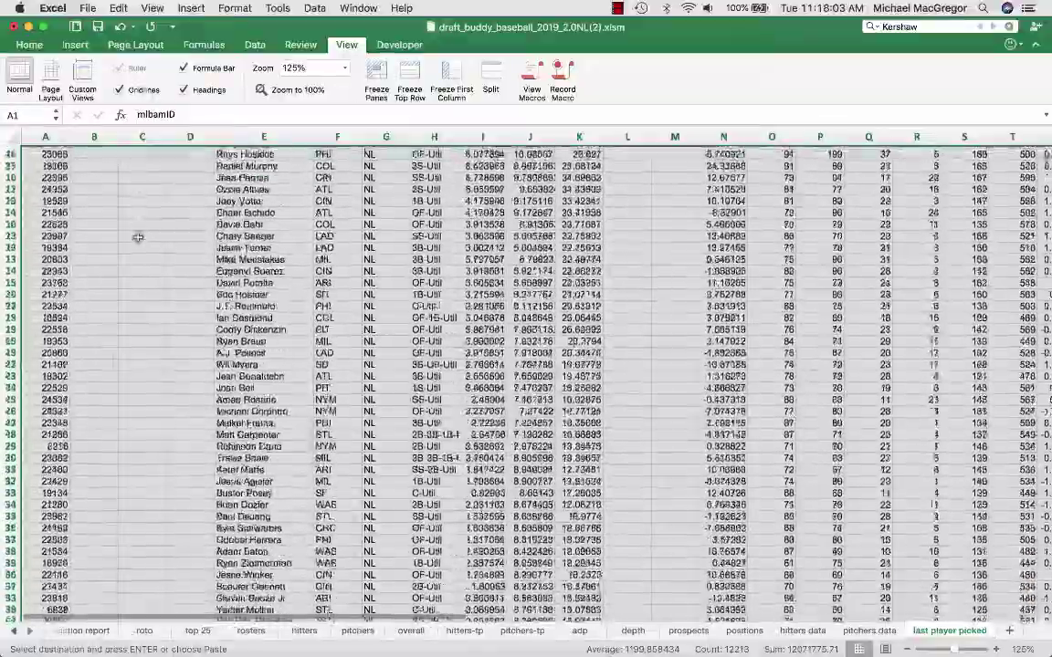
{"action": "scroll", "coordinate": [138, 237], "scroll_direction": "down", "scroll_amount": 20}
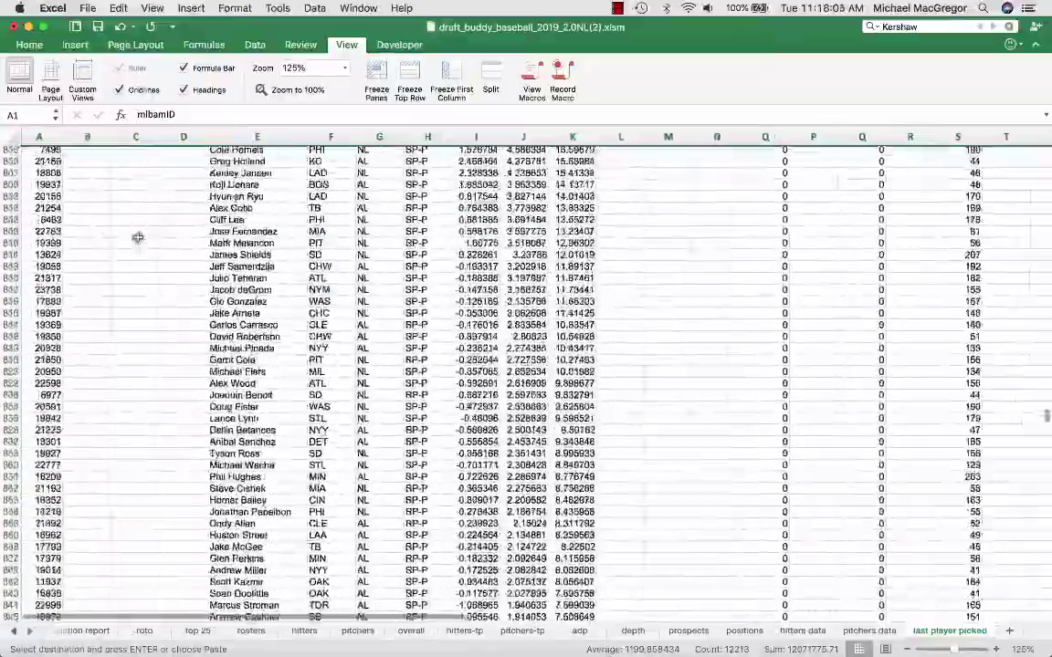
{"action": "scroll", "coordinate": [138, 237], "scroll_direction": "up", "scroll_amount": 15}
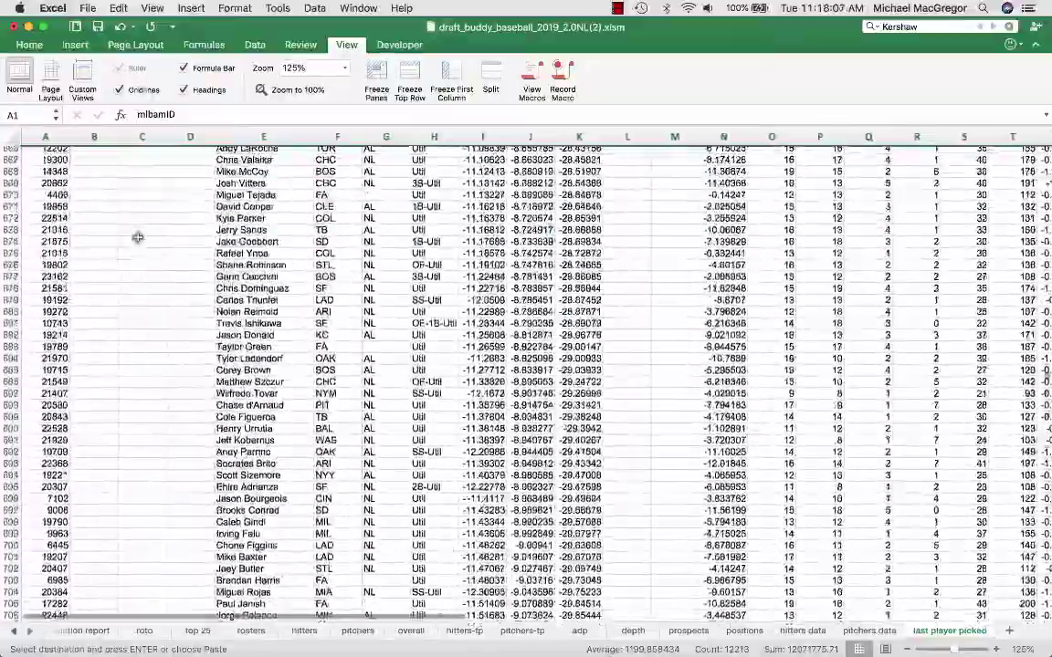
{"action": "scroll", "coordinate": [138, 237], "scroll_direction": "up", "scroll_amount": 12}
{"action": "scroll", "coordinate": [137, 237], "scroll_direction": "down", "scroll_amount": 4}
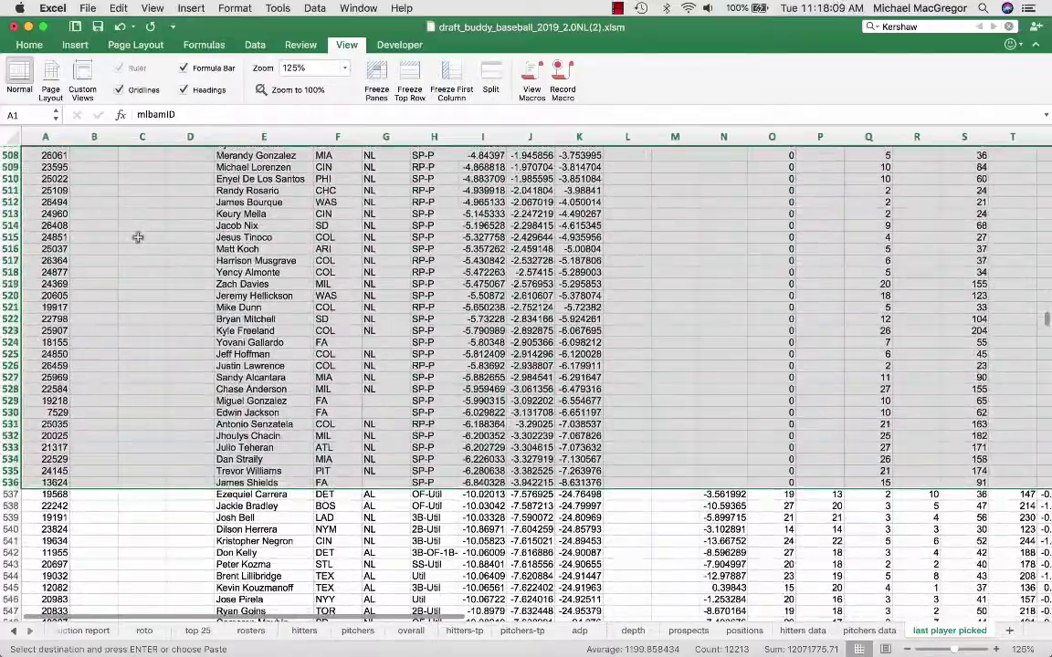
Step: Select the old rows from A537 down and right, Clear All, and return to the top
{"action": "left_click", "coordinate": [46, 432]}
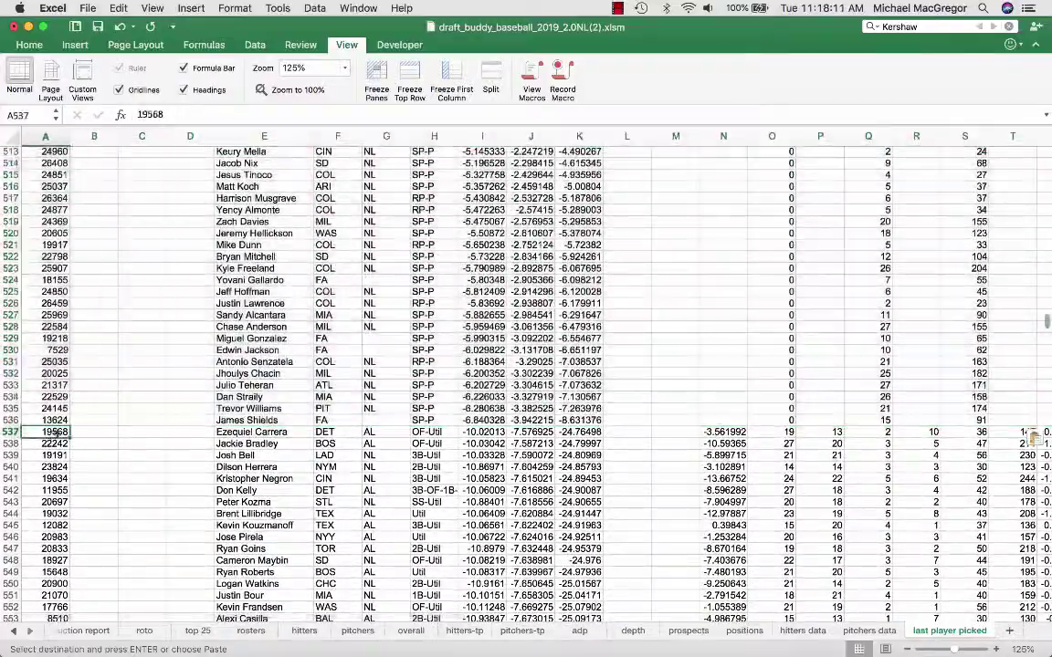
{"action": "key", "text": "super+shift+Down"}
{"action": "key", "text": "super+shift+Right"}
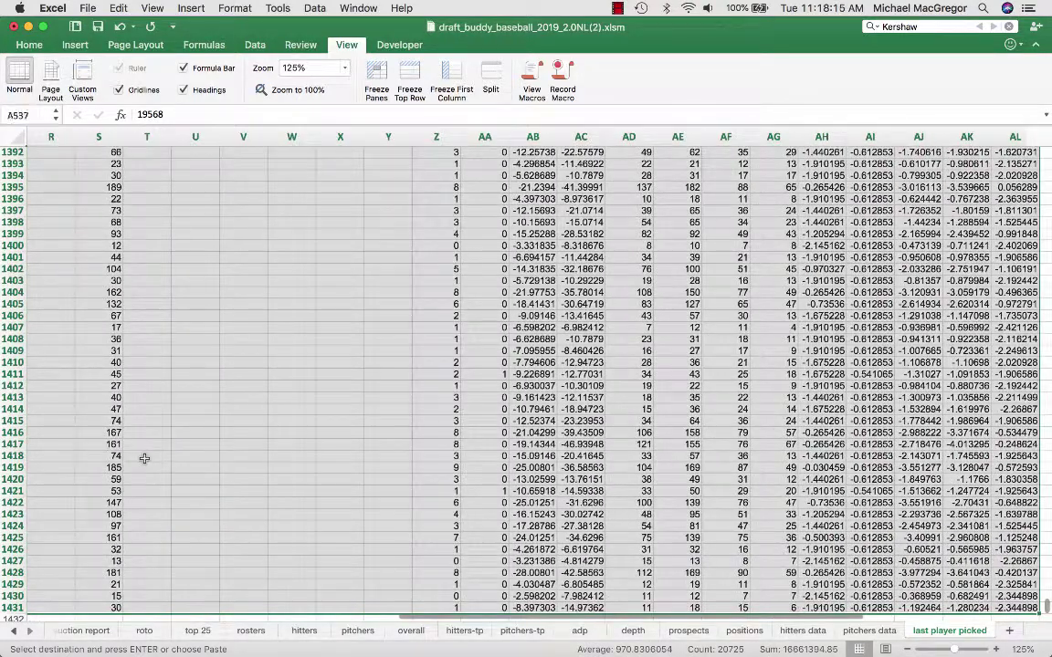
{"action": "left_click", "coordinate": [29, 44]}
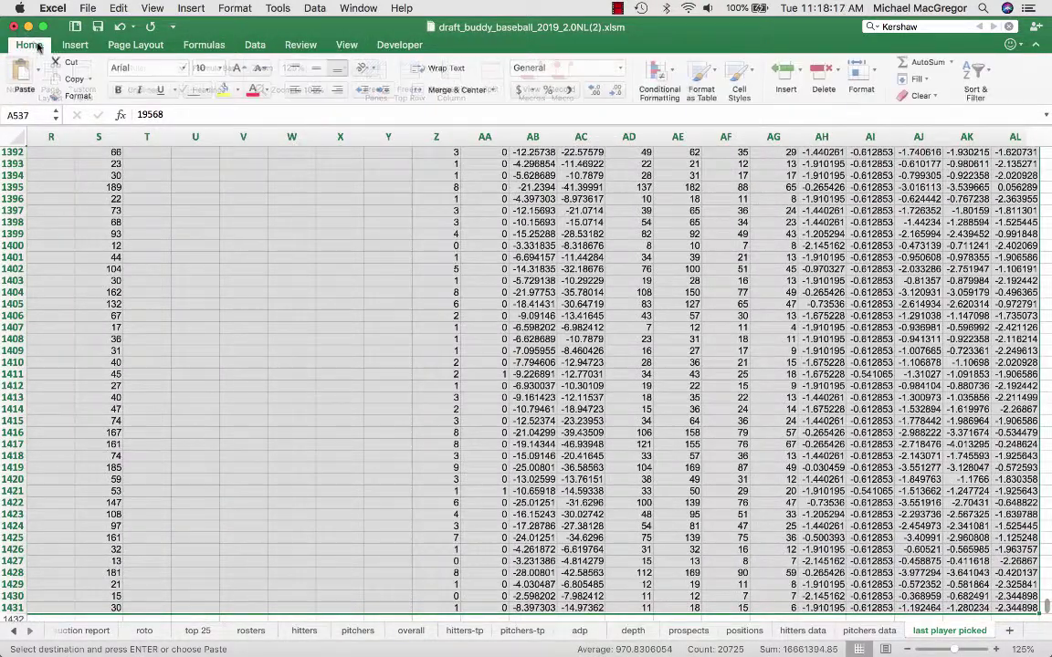
{"action": "left_click", "coordinate": [920, 96]}
{"action": "left_click", "coordinate": [931, 107]}
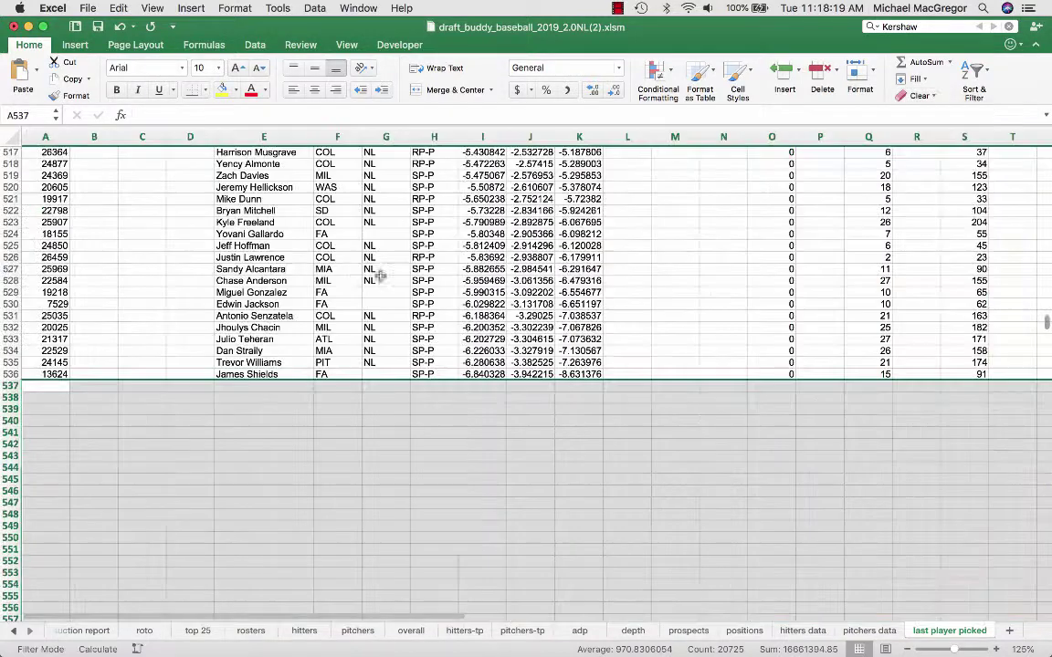
{"action": "key", "text": "Up"}
{"action": "key", "text": "super+Up"}
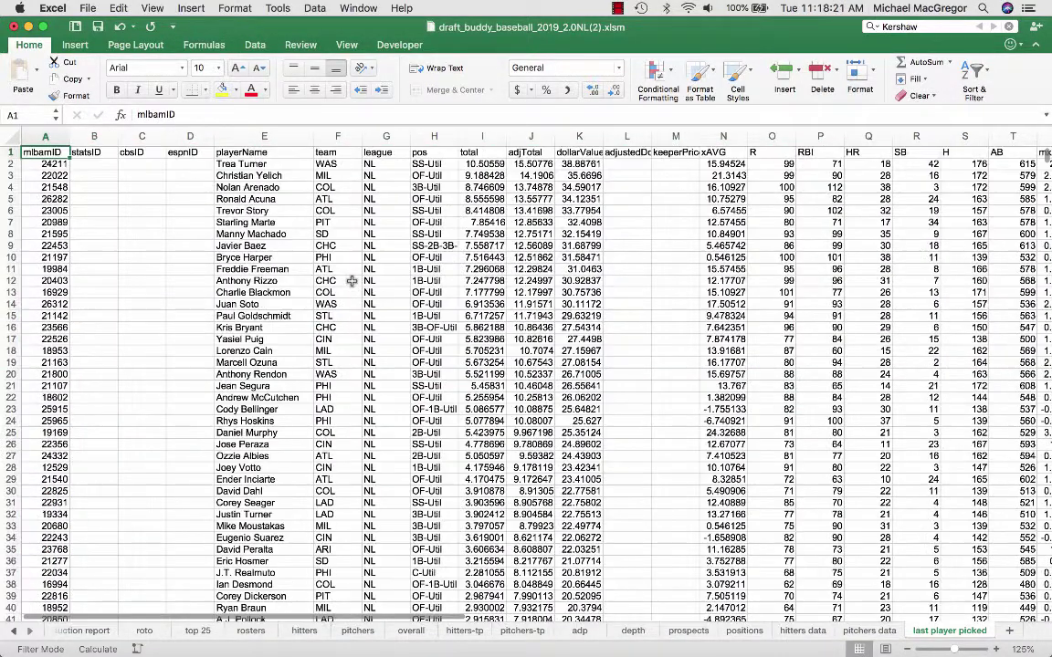
{"action": "left_click", "coordinate": [14, 631]}
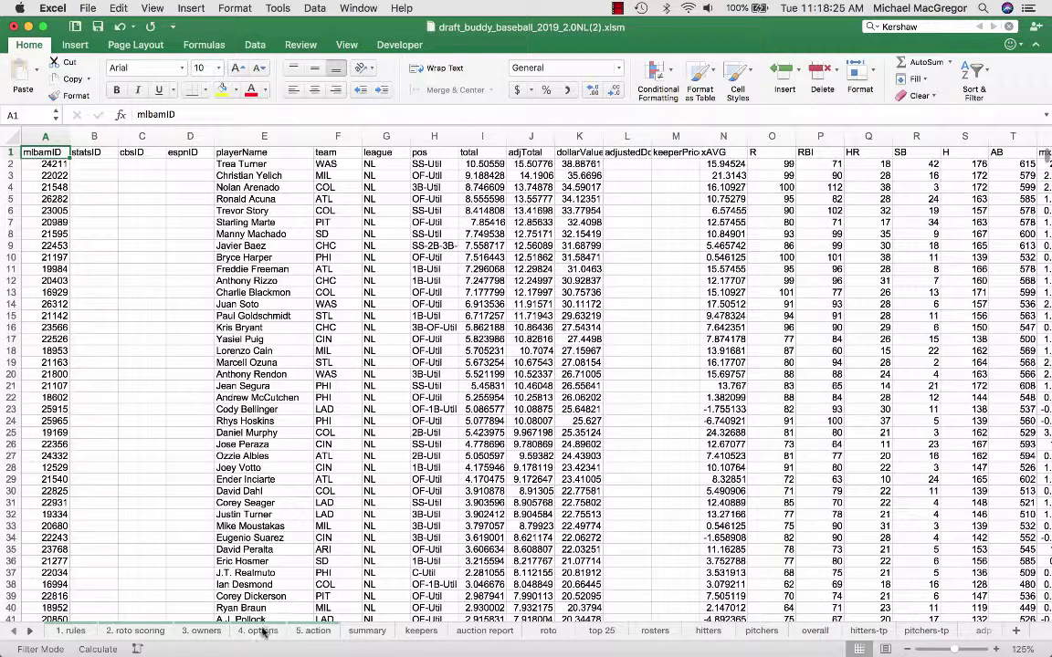
Step: Review the 4. options, keepers and auction report tabs, then select 5. action's Reset draft order setting
{"action": "left_click", "coordinate": [260, 631]}
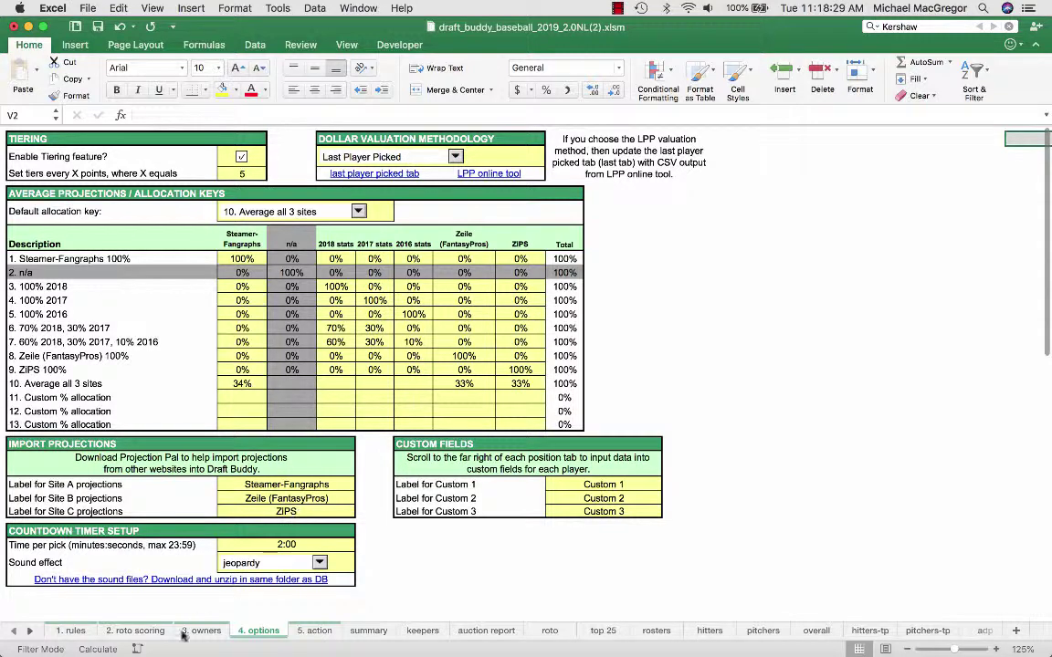
{"action": "left_click", "coordinate": [313, 631]}
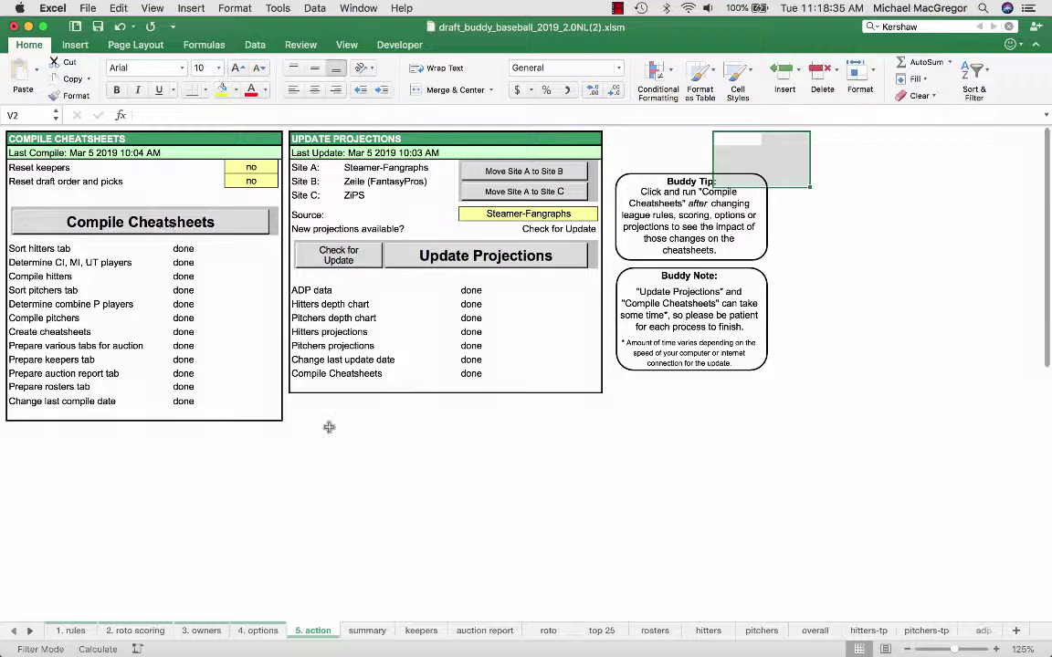
{"action": "left_click", "coordinate": [420, 631]}
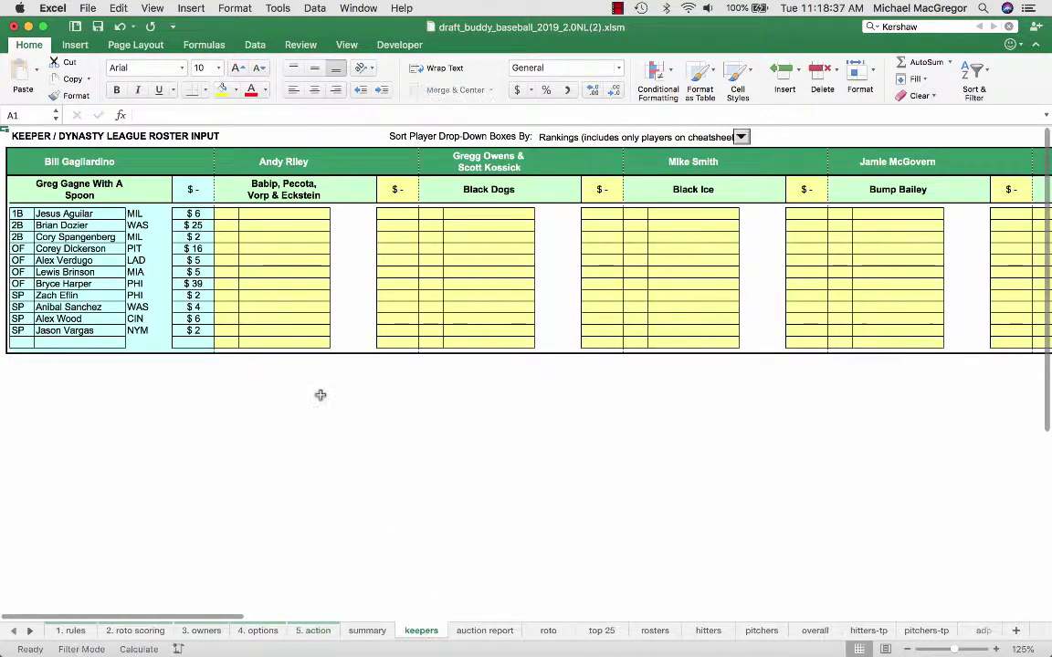
{"action": "left_click", "coordinate": [484, 631]}
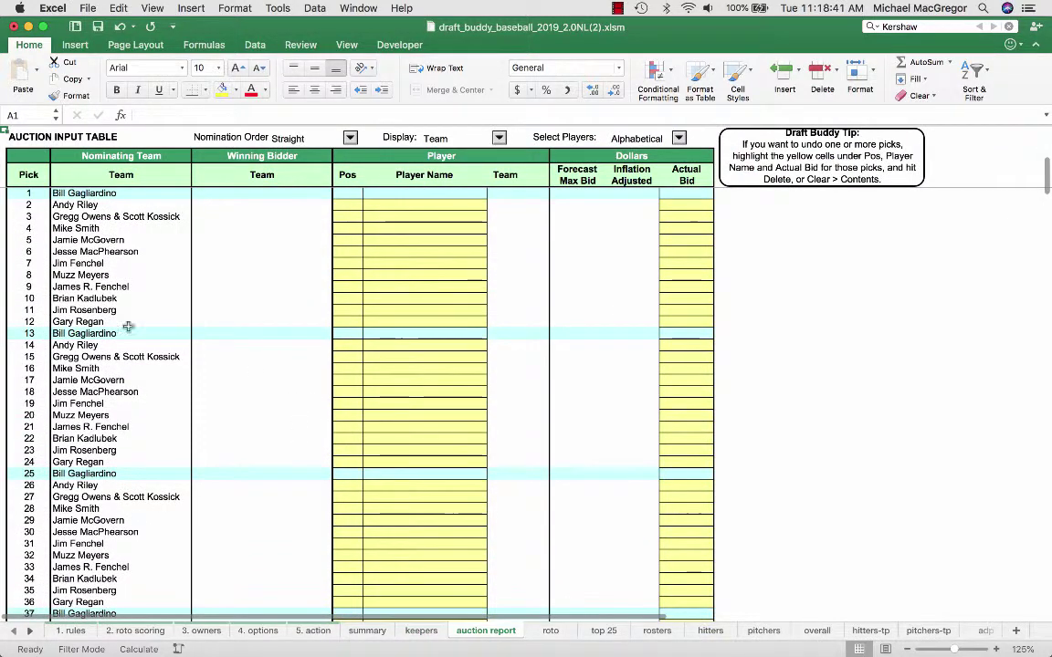
{"action": "left_click", "coordinate": [421, 630]}
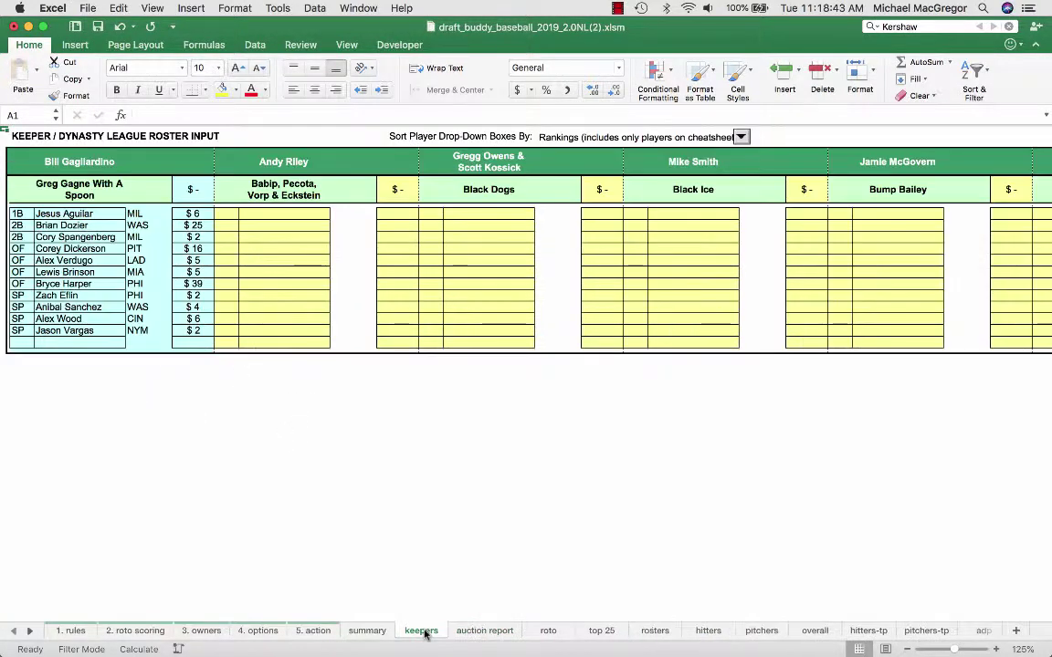
{"action": "left_click", "coordinate": [315, 630]}
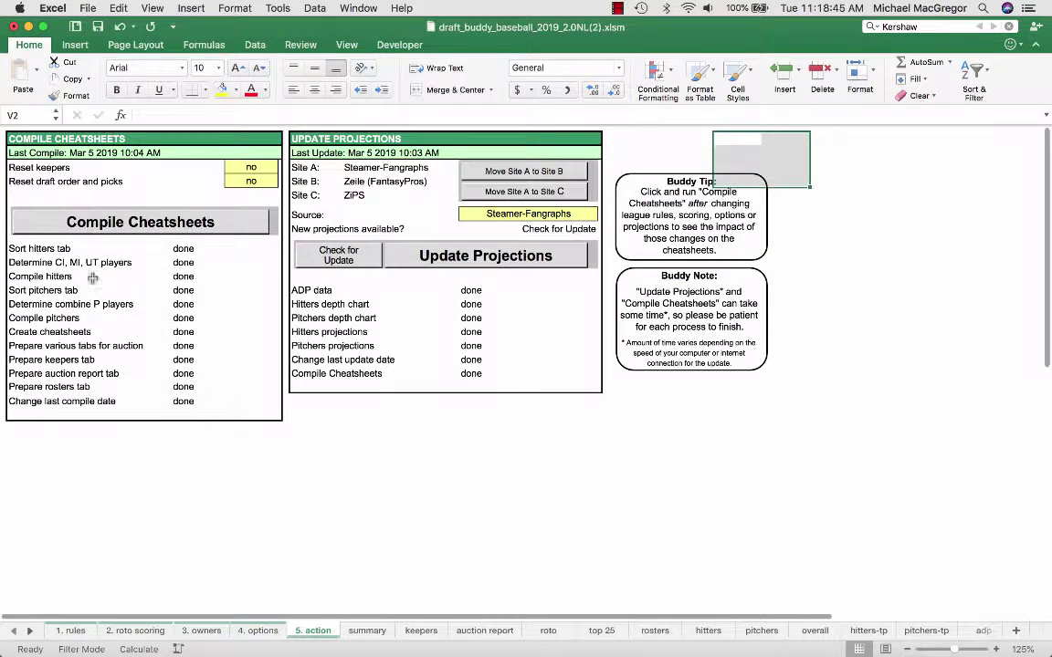
{"action": "left_click", "coordinate": [248, 179]}
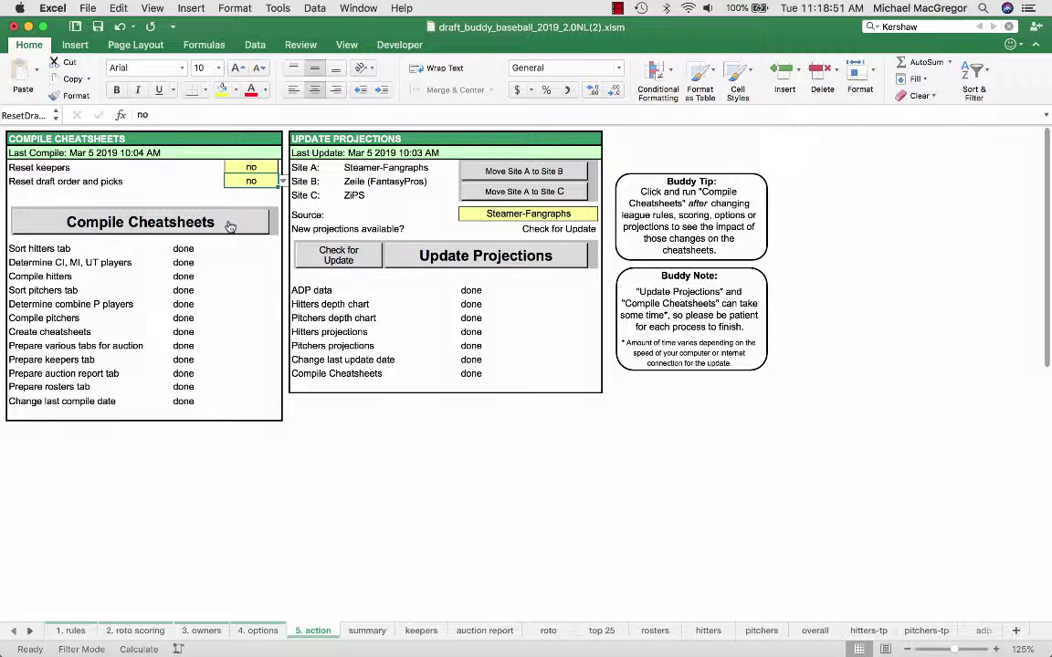
Step: Run Compile Cheatsheets on the 5. action sheet to rebuild with NL-only values
{"action": "left_click", "coordinate": [224, 345]}
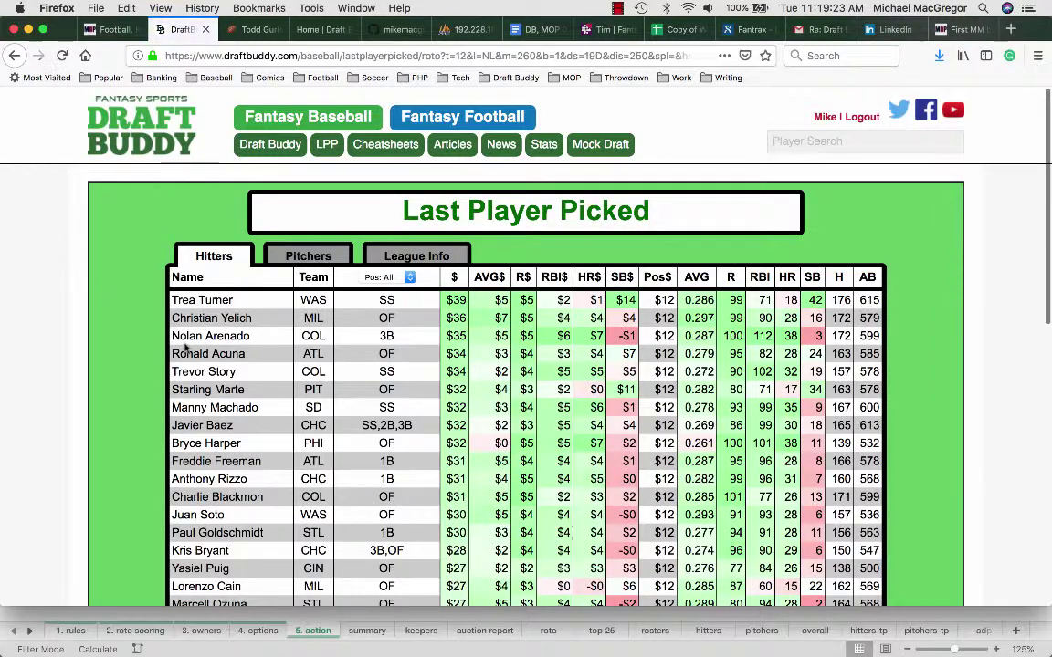
Step: Show the Pitchers dollar values on Draft Buddy's Last Player Picked page
{"action": "left_click", "coordinate": [307, 258]}
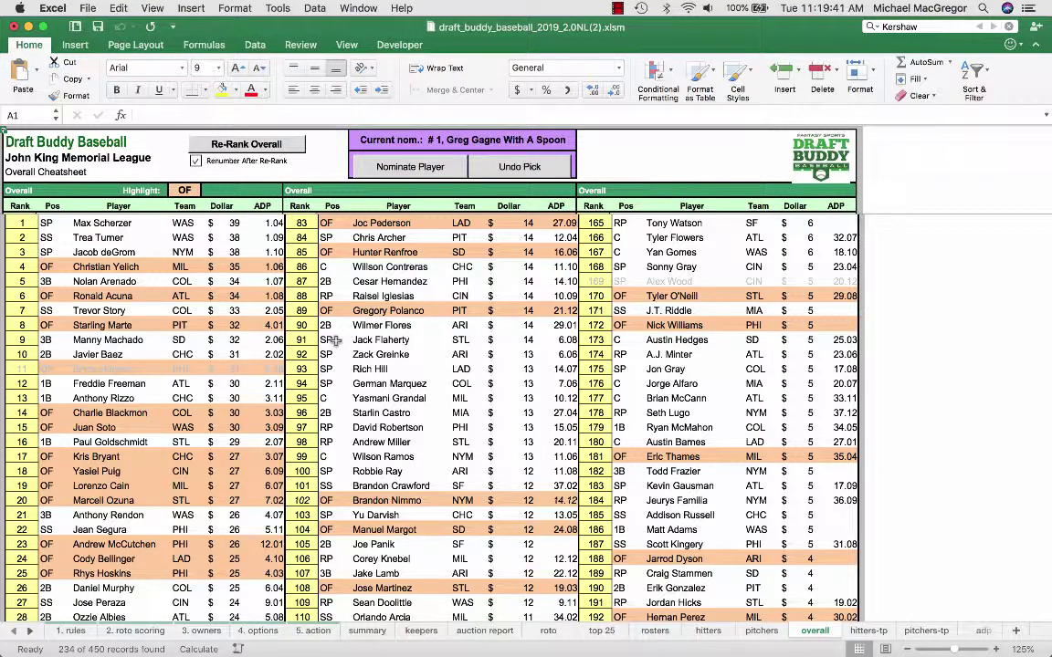
{"action": "left_click", "coordinate": [230, 238]}
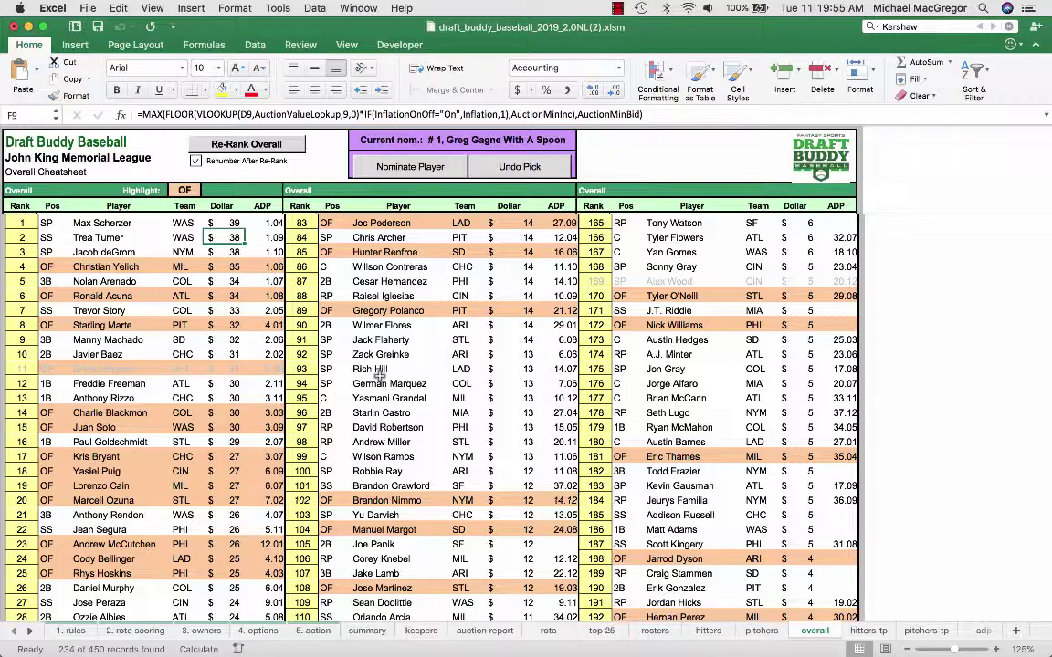
{"action": "scroll", "coordinate": [374, 375], "scroll_direction": "down", "scroll_amount": 4}
{"action": "scroll", "coordinate": [380, 379], "scroll_direction": "up", "scroll_amount": 4}
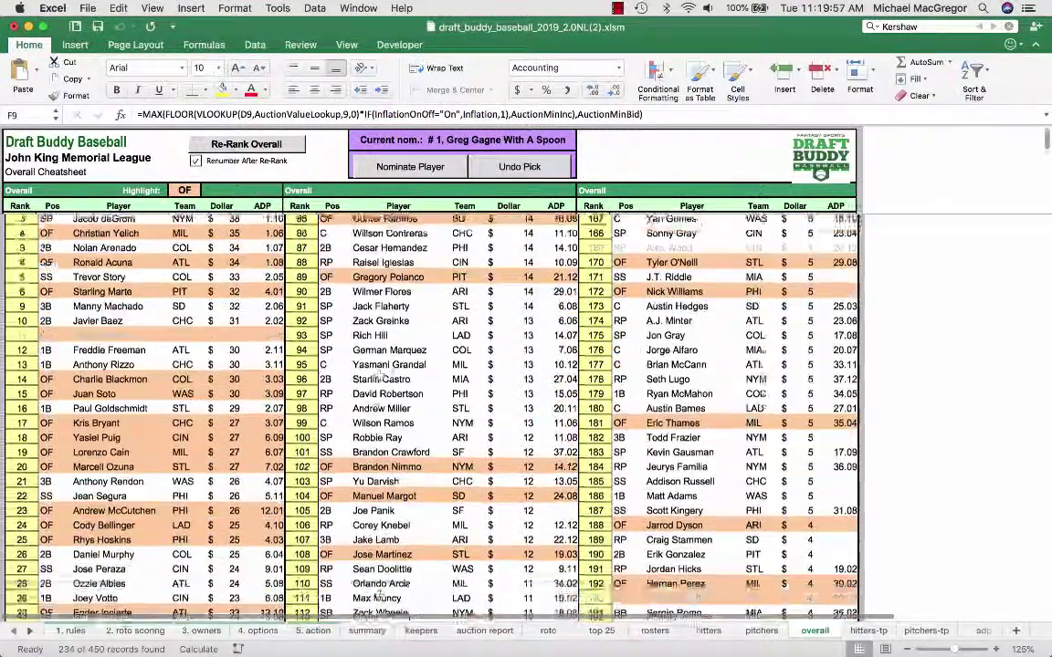
{"action": "scroll", "coordinate": [381, 379], "scroll_direction": "up", "scroll_amount": 1}
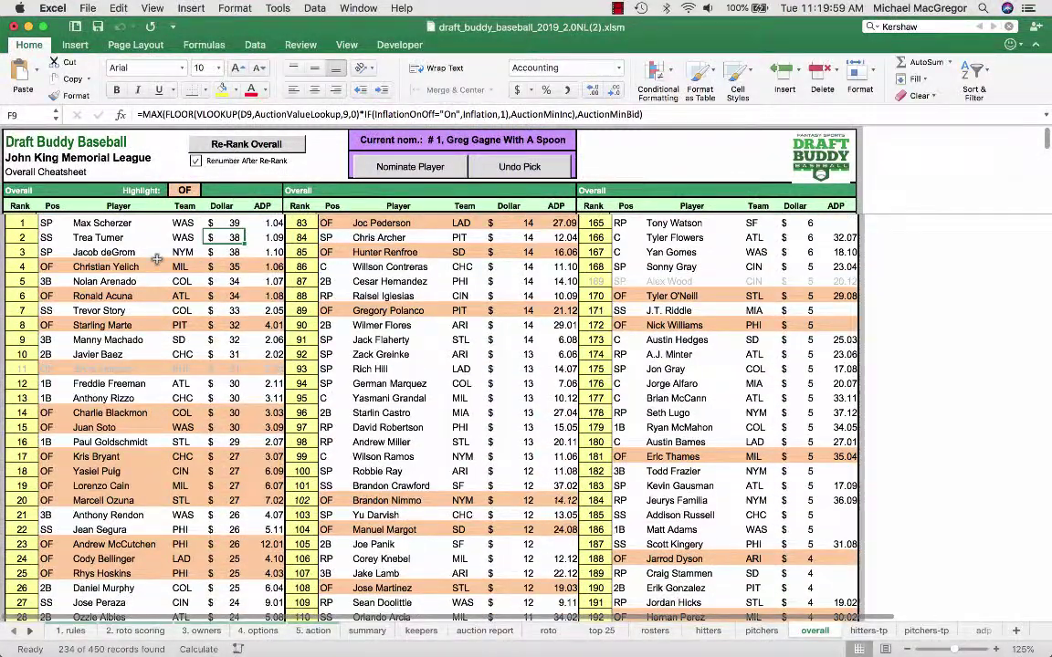